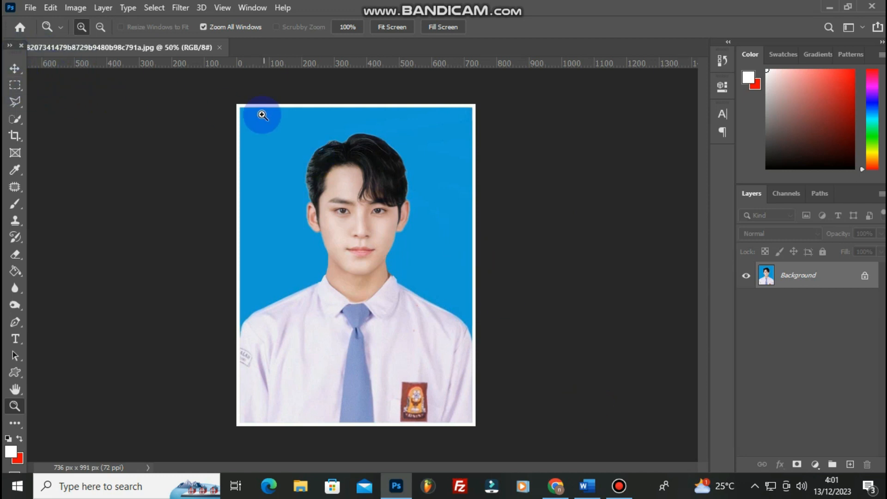
Step: Duplicate the Background layer of the portrait photo, keeping both layers shown
click(17, 69)
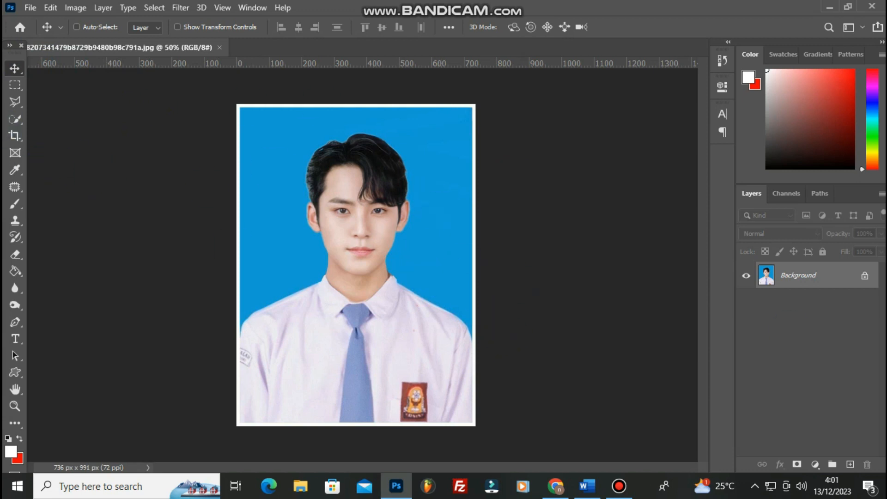
drag(838, 277, 850, 464)
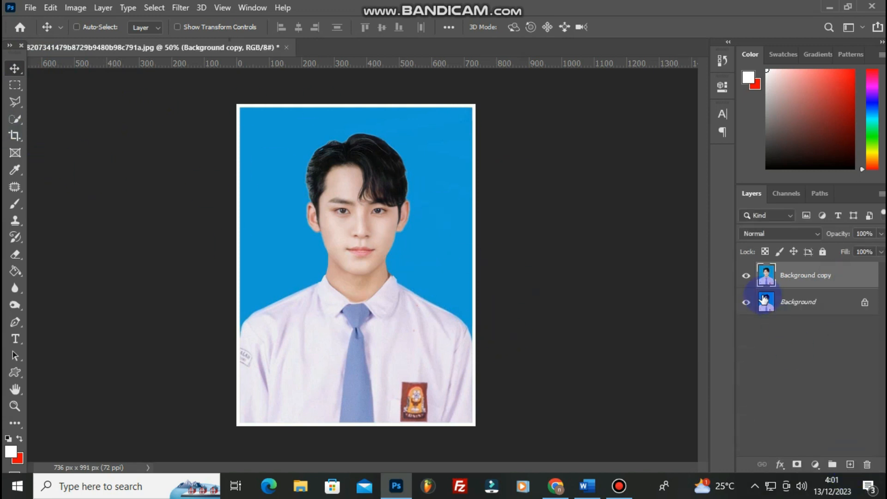
click(746, 303)
drag(301, 130, 402, 222)
click(748, 302)
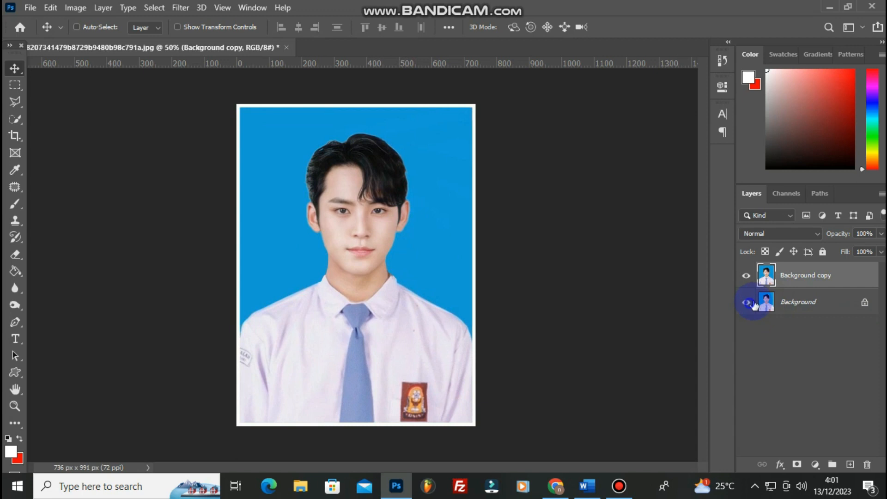
right_click(801, 278)
click(852, 355)
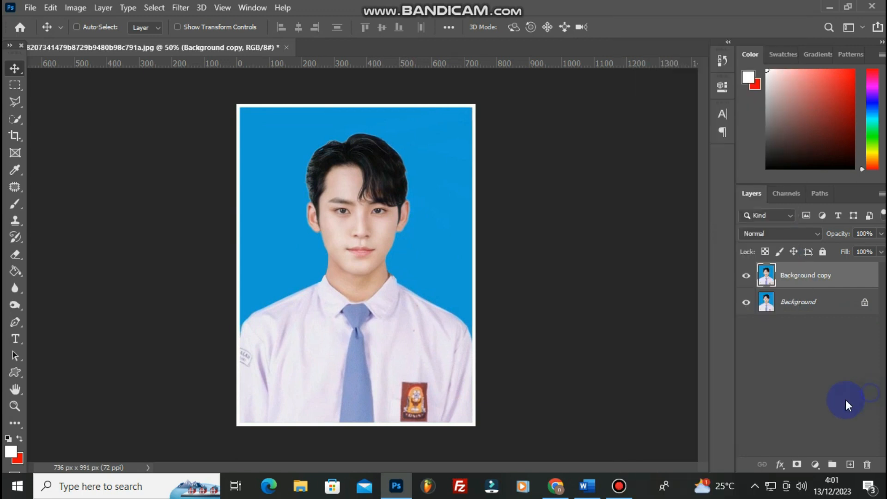
Step: Select the hair area with the Rectangular Marquee tool and copy the selection to a new layer
click(15, 85)
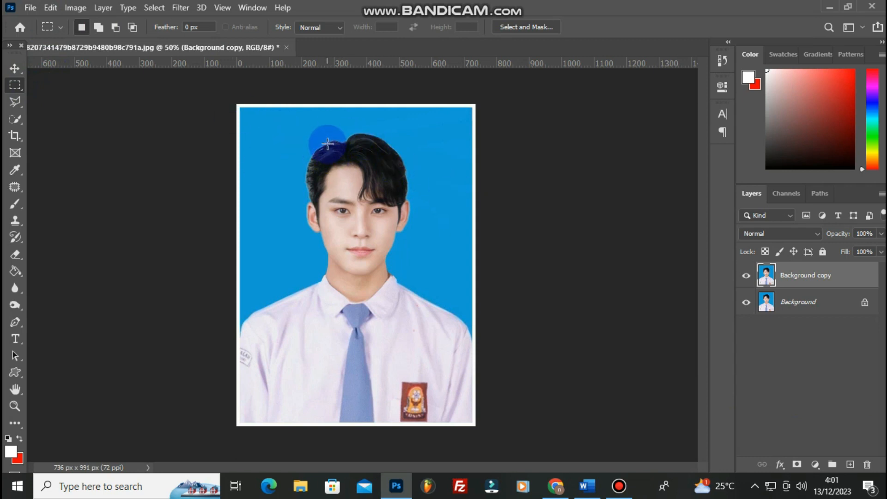
drag(263, 122, 419, 219)
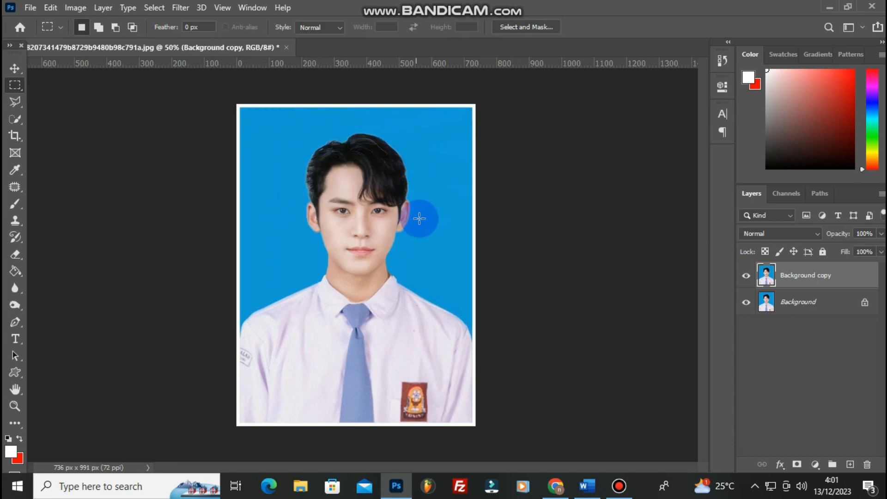
drag(309, 127, 408, 194)
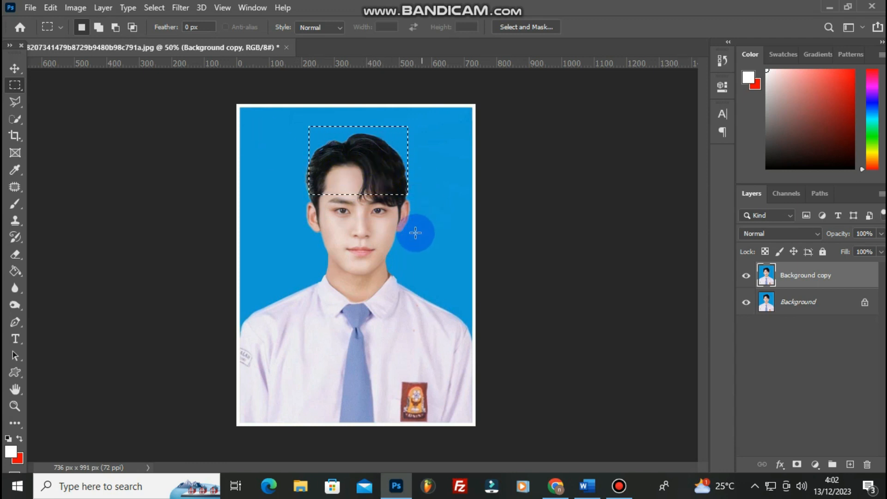
drag(306, 133, 407, 202)
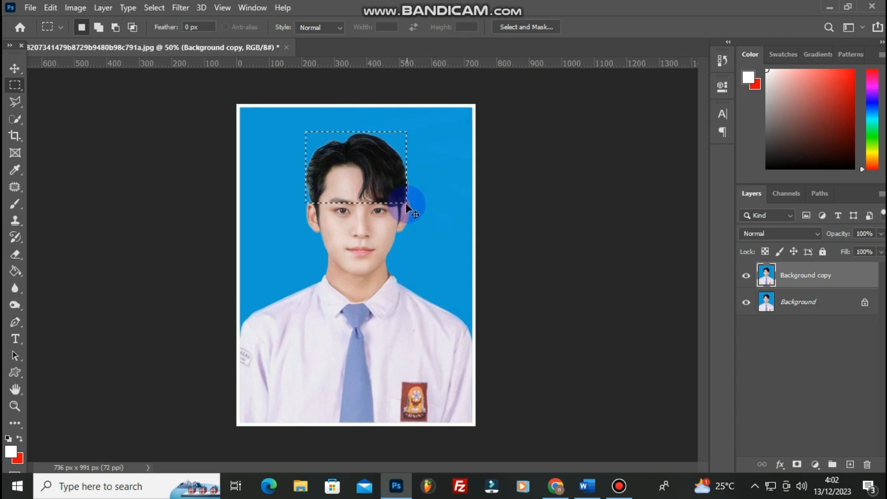
key(ctrl+j)
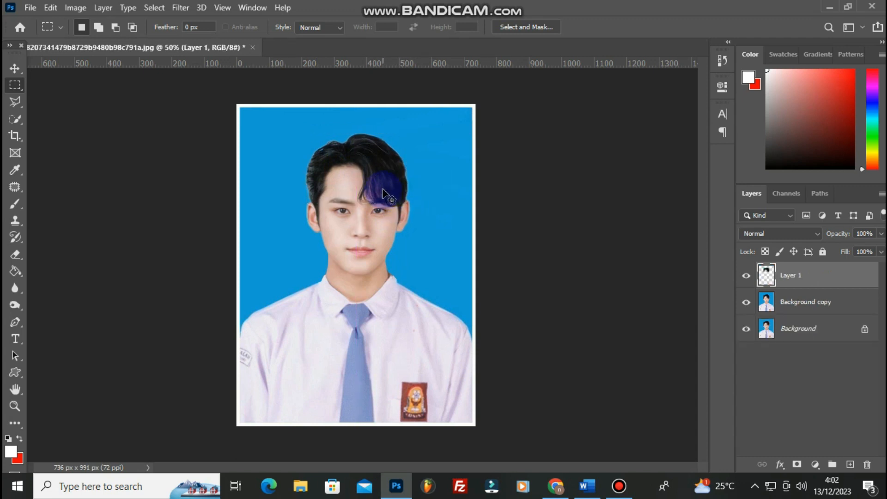
Step: Try moving the copied hair piece down over the shirt, and undo both the move and the layer copy
click(15, 72)
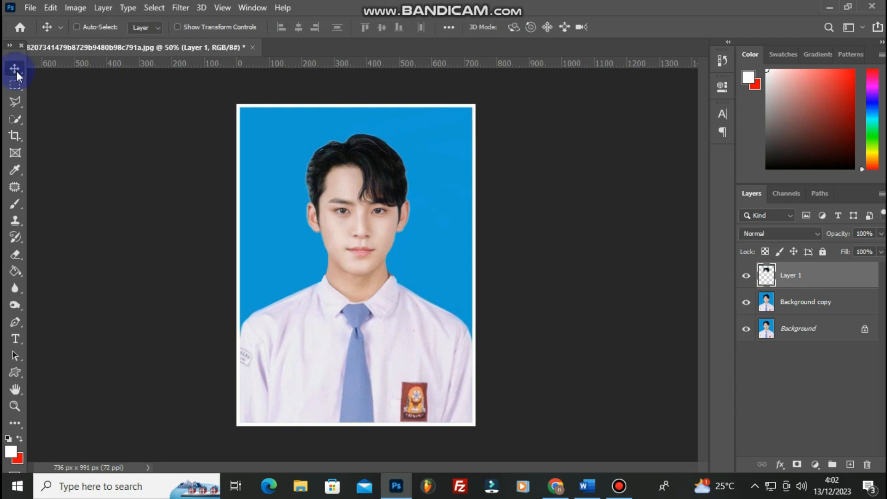
drag(348, 164, 378, 301)
key(ctrl+z)
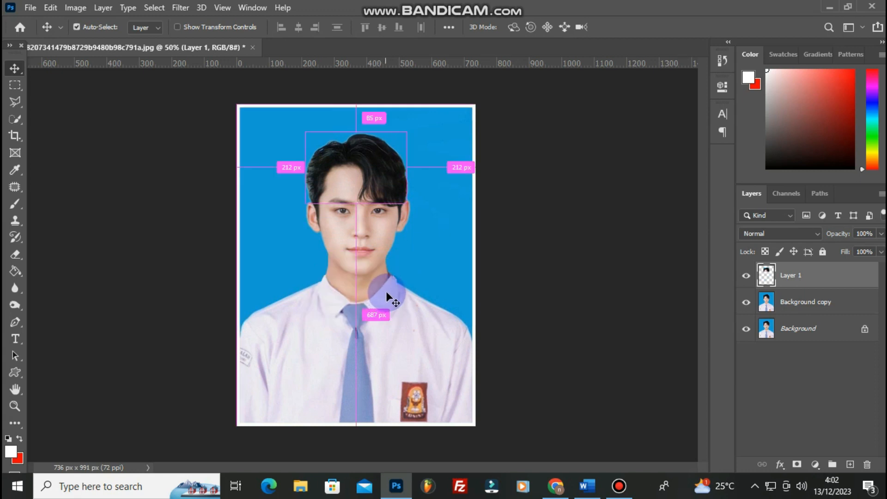
key(ctrl+z)
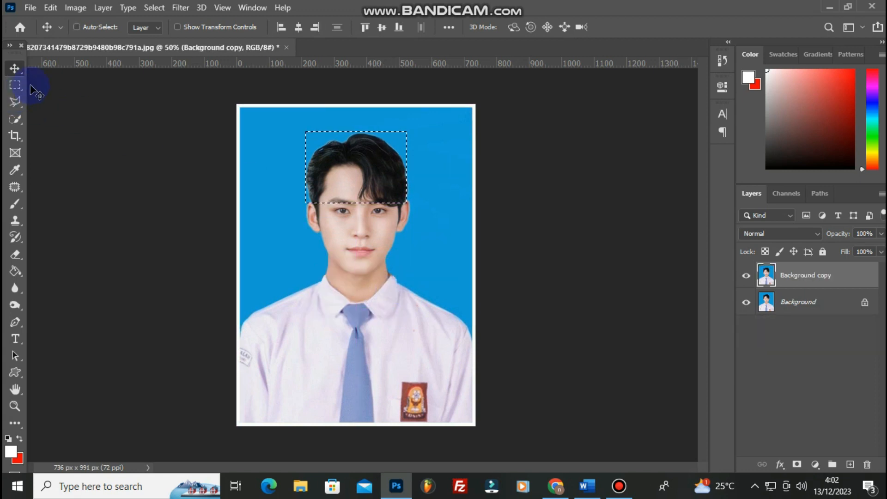
Step: Select the half of the portrait beyond the tie's centre line with a rectangular marquee and copy it to a new layer
click(15, 85)
drag(355, 122, 467, 444)
key(ctrl+j)
Step: Shift the copied half of the portrait sideways within a marquee selection, deselect, and undo the shift
drag(408, 301, 474, 302)
click(14, 70)
drag(381, 191, 434, 201)
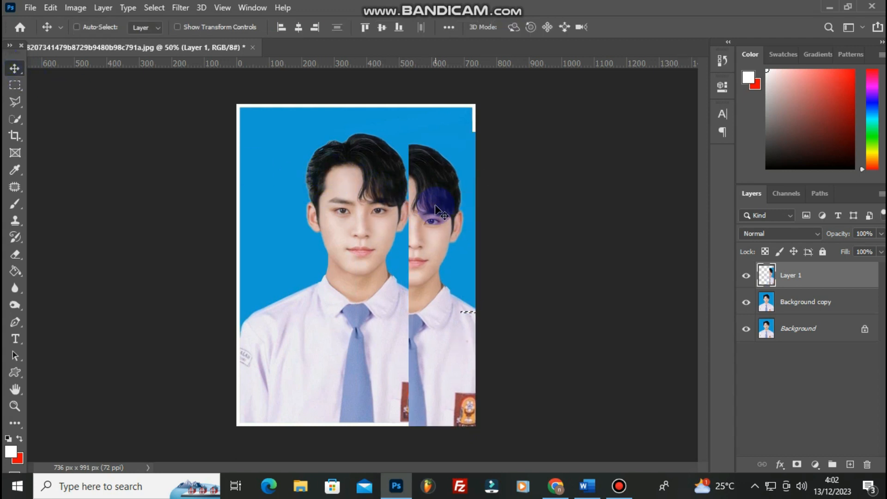
key(m)
key(ctrl+d)
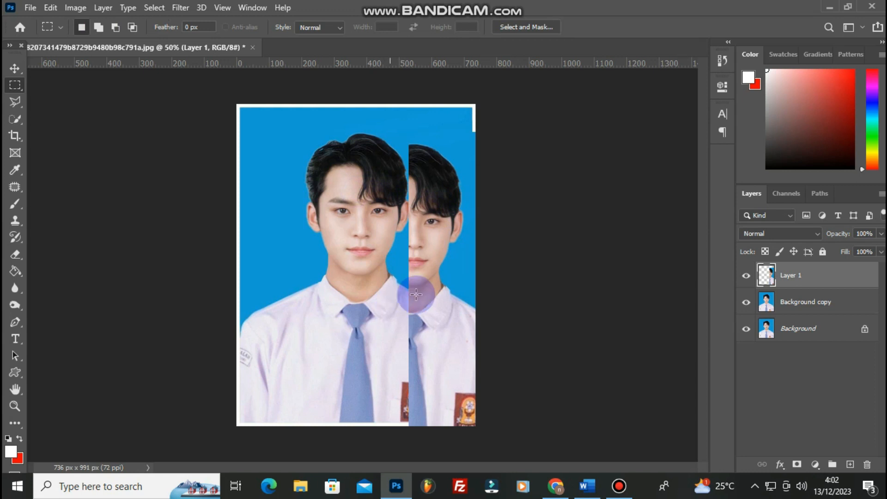
key(ctrl+z)
key(ctrl+z)
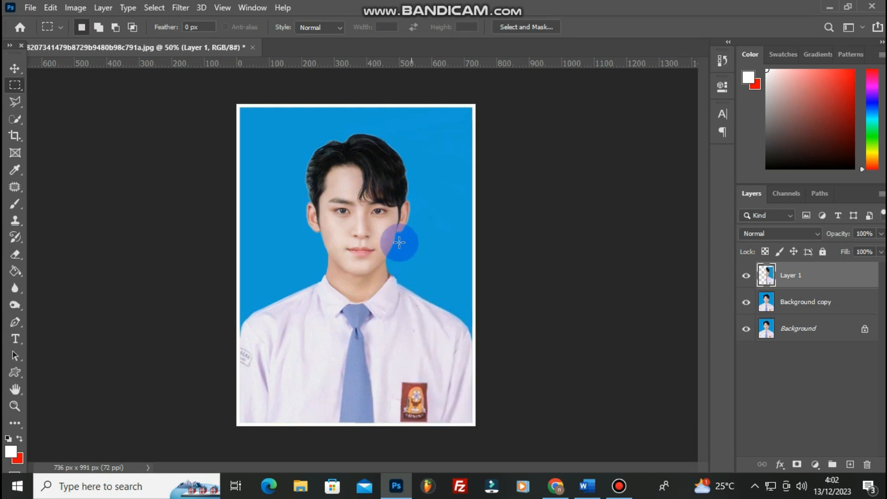
click(15, 99)
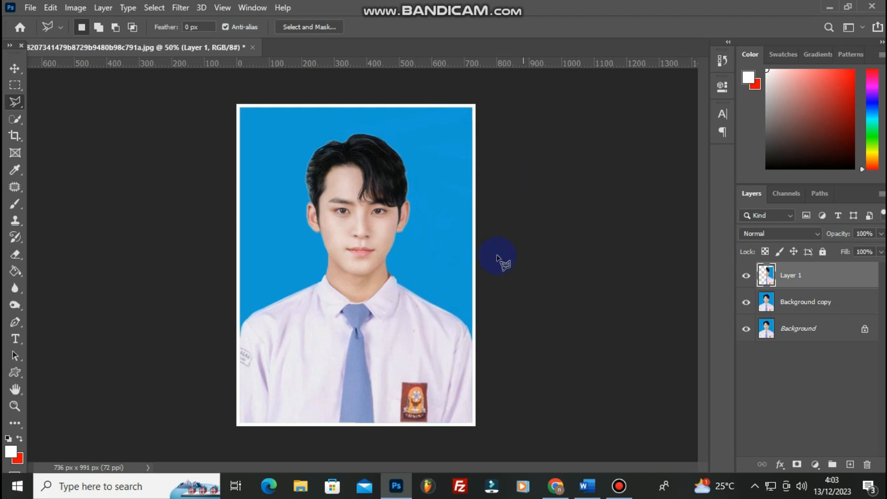
right_click(15, 102)
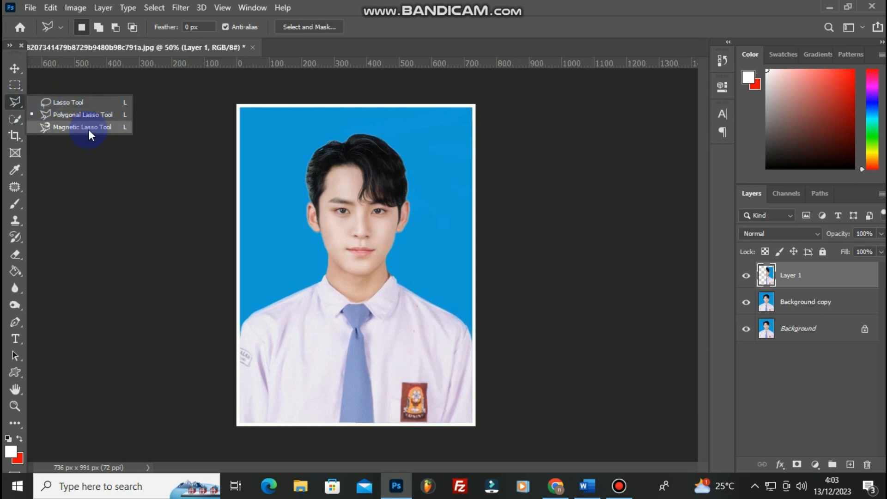
click(98, 156)
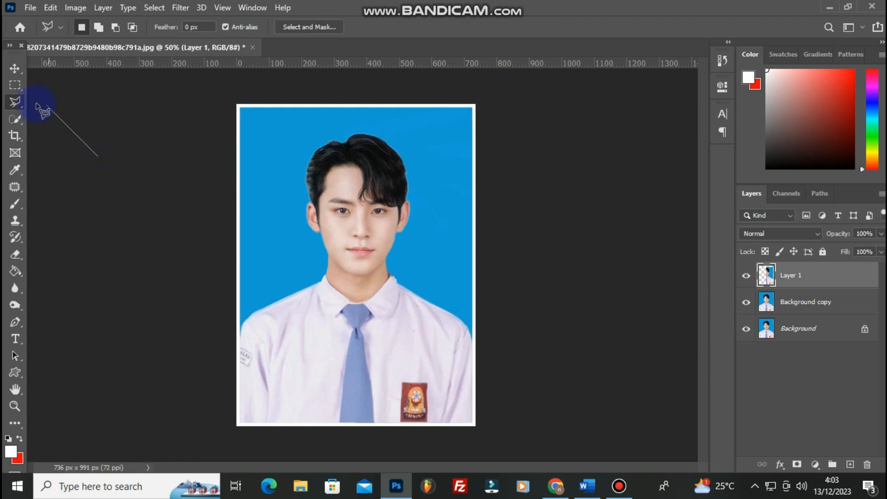
double_click(31, 103)
click(300, 188)
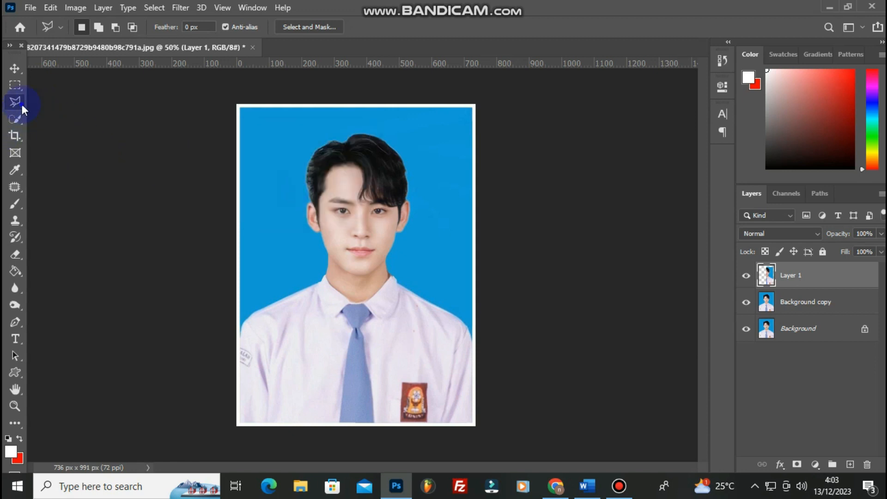
Step: Outline the blue tie from hem to knot with a closed Polygonal Lasso selection
key(z)
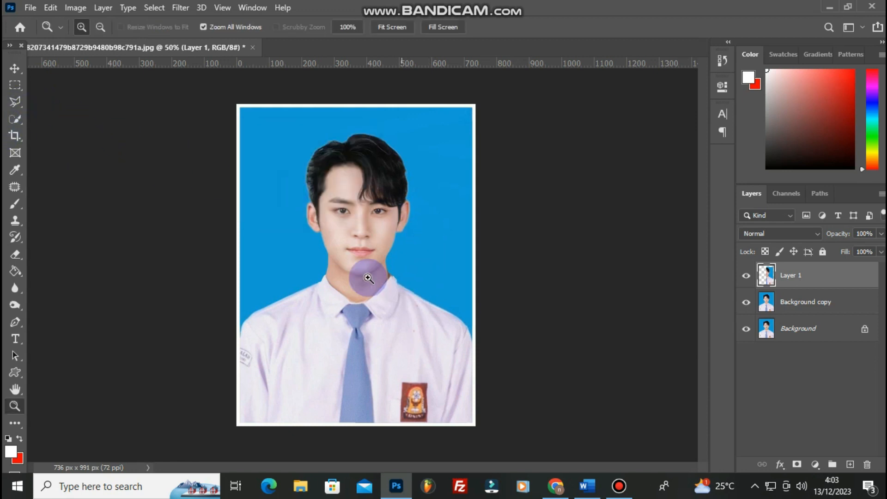
click(353, 277)
scroll(342, 337, down, 3)
click(364, 313)
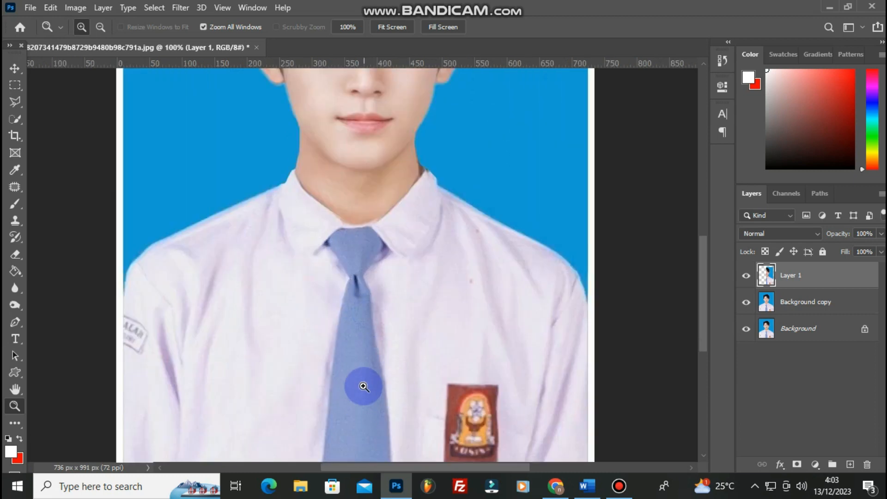
scroll(258, 287, down, 3)
click(15, 101)
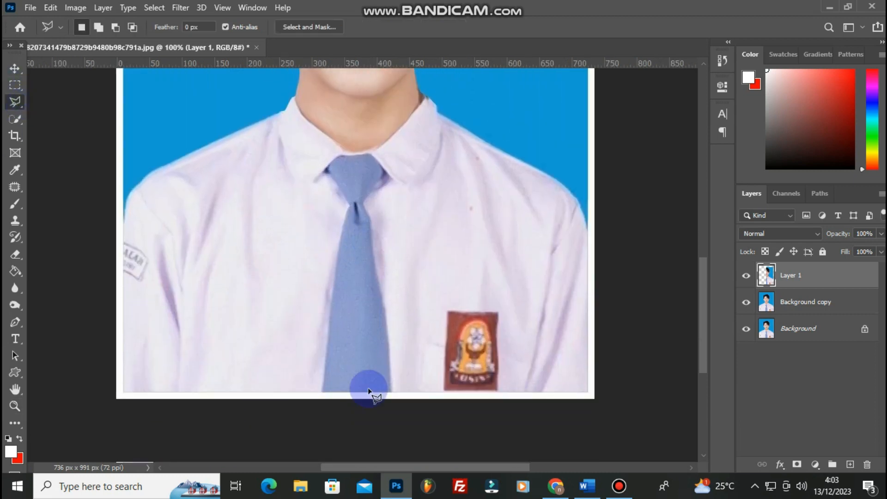
click(323, 392)
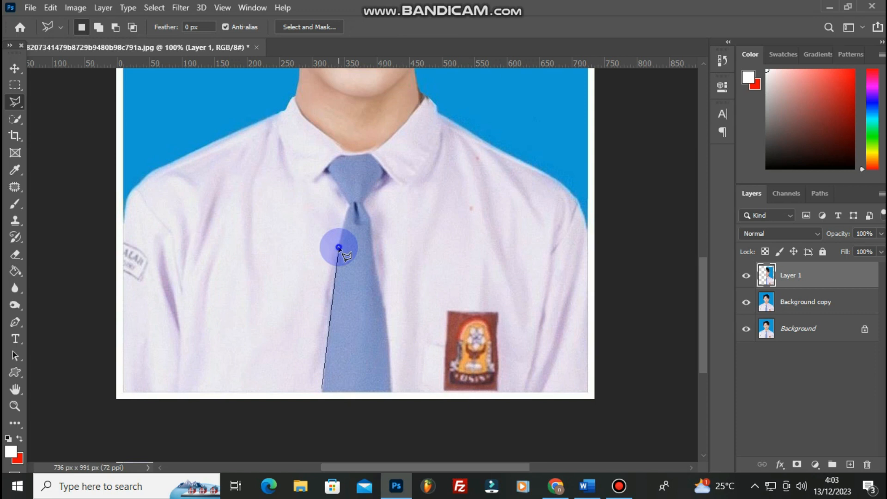
click(349, 206)
click(328, 170)
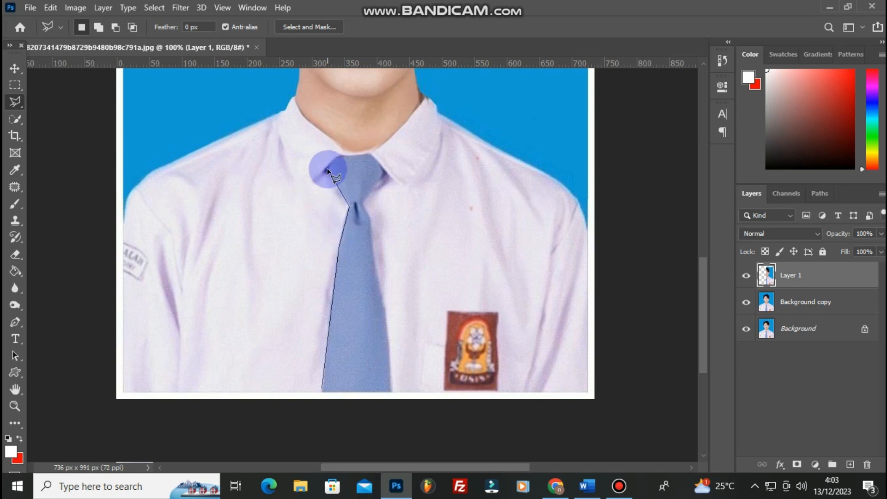
click(343, 156)
click(370, 154)
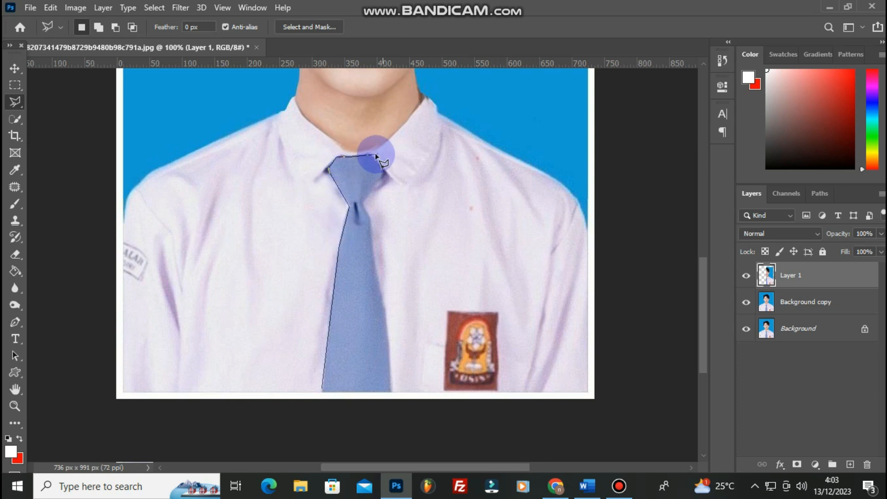
click(381, 175)
click(366, 196)
click(371, 234)
click(386, 322)
click(392, 390)
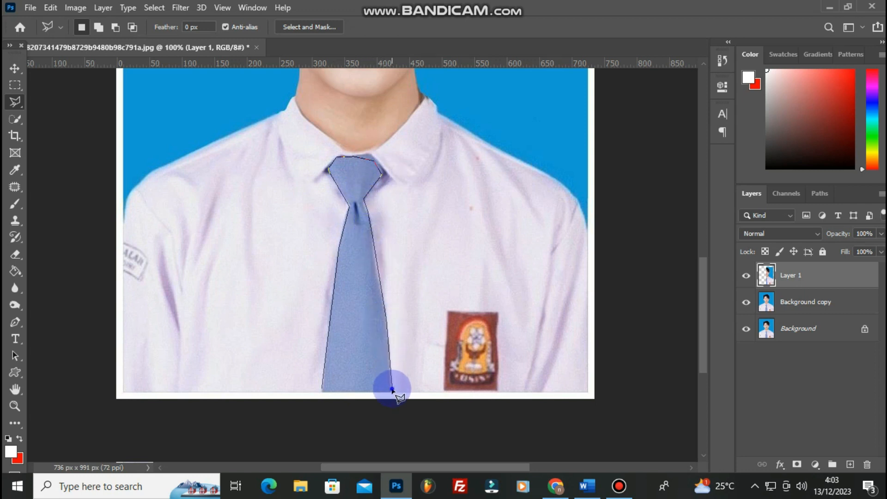
double_click(325, 392)
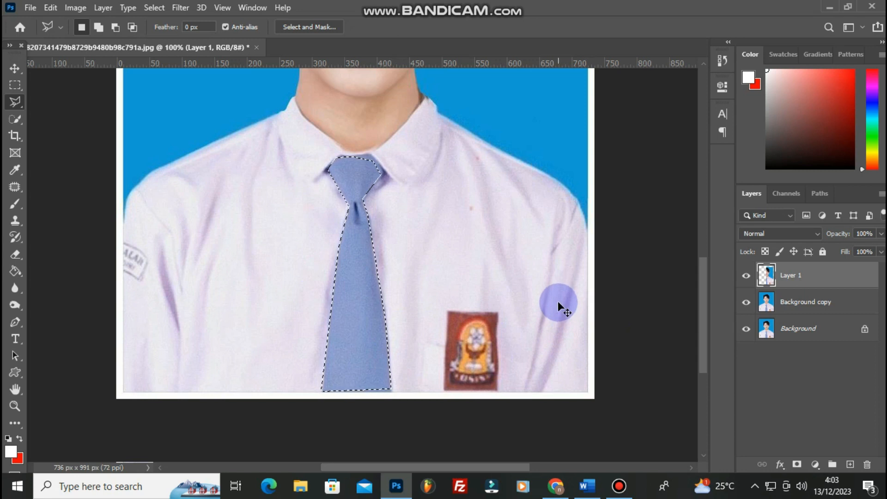
Step: Copy the selected tie area to a new layer and move the copy sideways onto the shirt near the badge
key(ctrl+j)
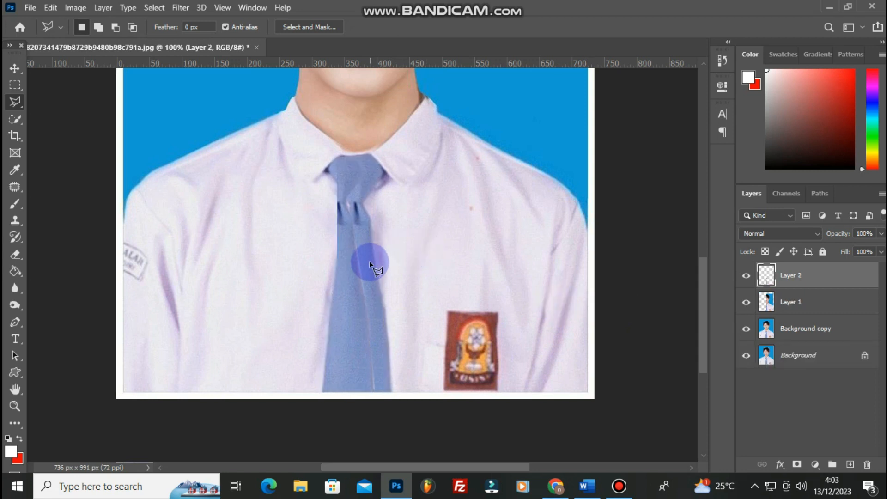
click(15, 69)
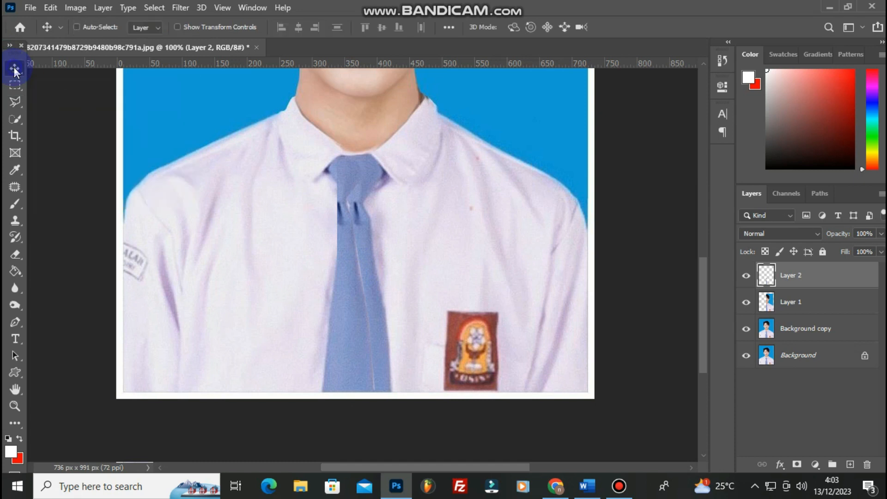
drag(345, 291, 398, 272)
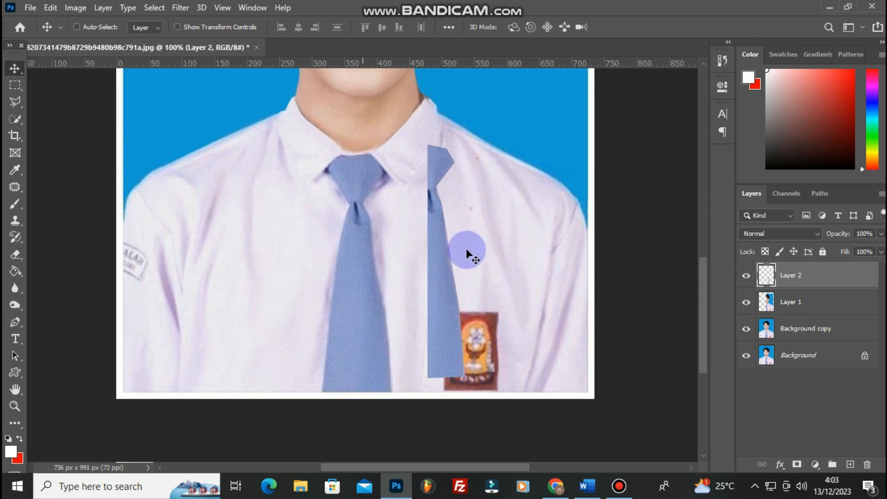
key(m)
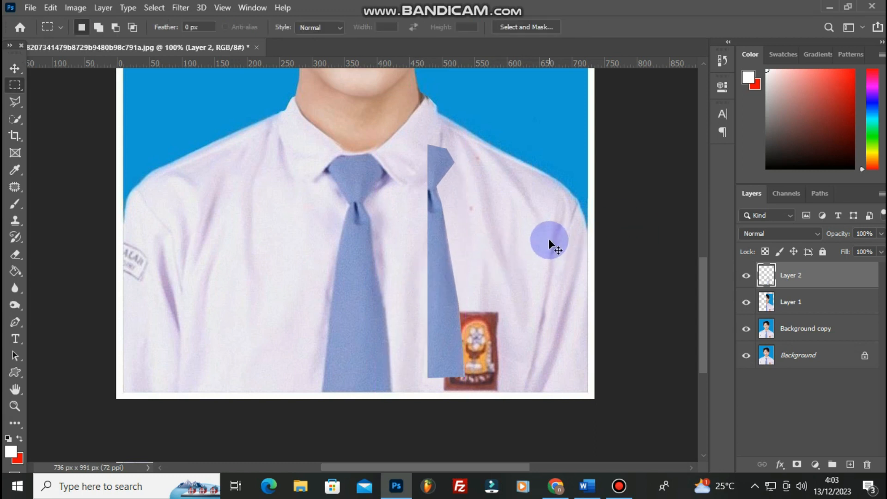
Step: Undo the tie move and the layer copies back to the Background copy layer, and clear the marquee selection
key(ctrl+z)
key(ctrl+z)
key(ctrl+z)
key(ctrl+z)
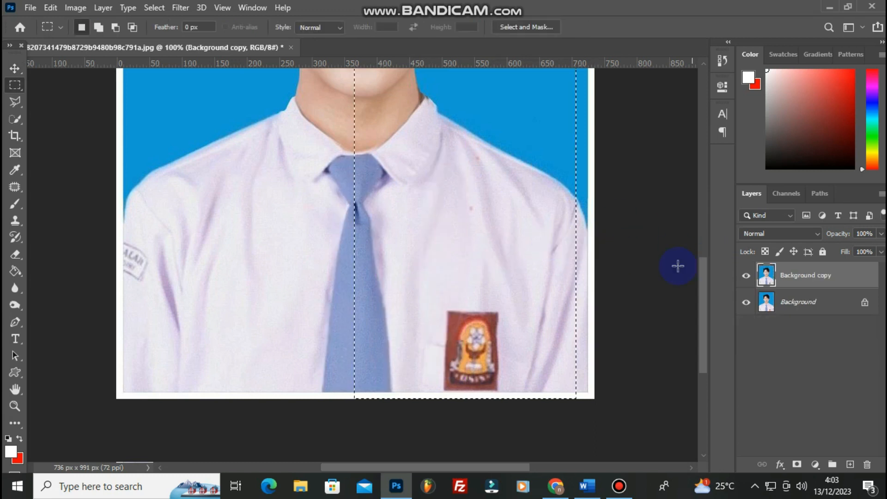
click(603, 248)
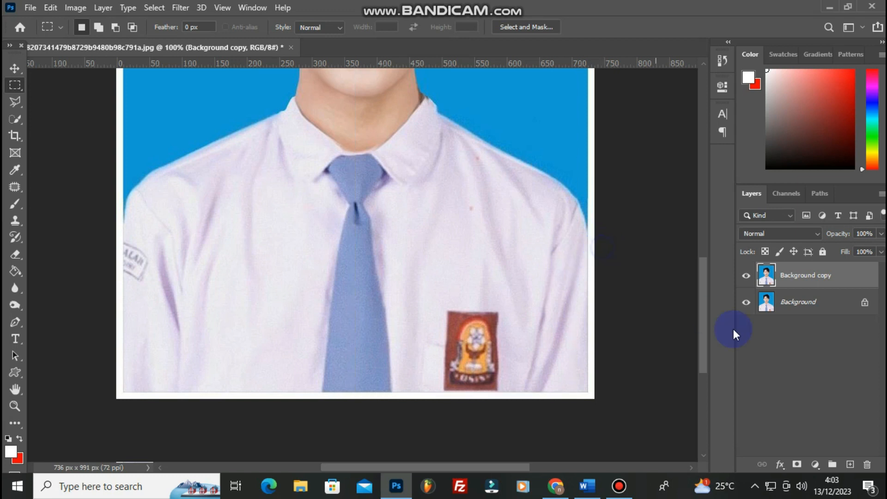
Step: Select the man's hair, face and neck with the Quick Selection tool
click(16, 121)
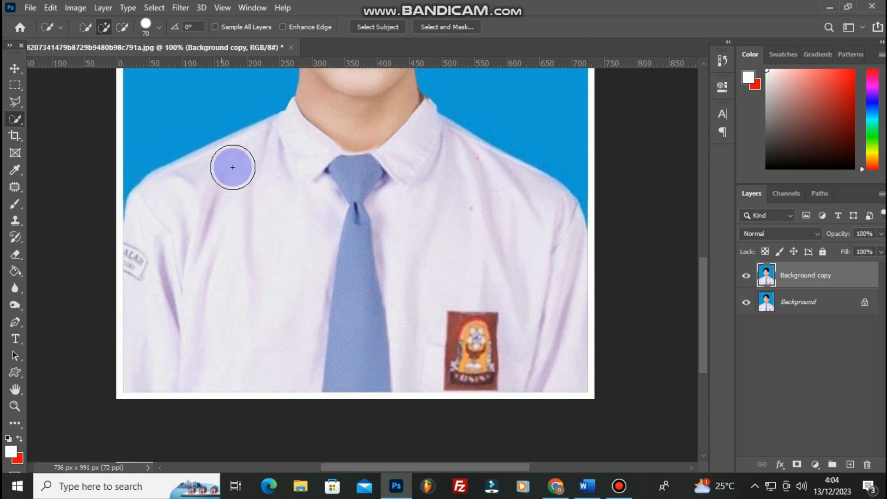
scroll(416, 178, up, 3)
scroll(398, 182, up, 5)
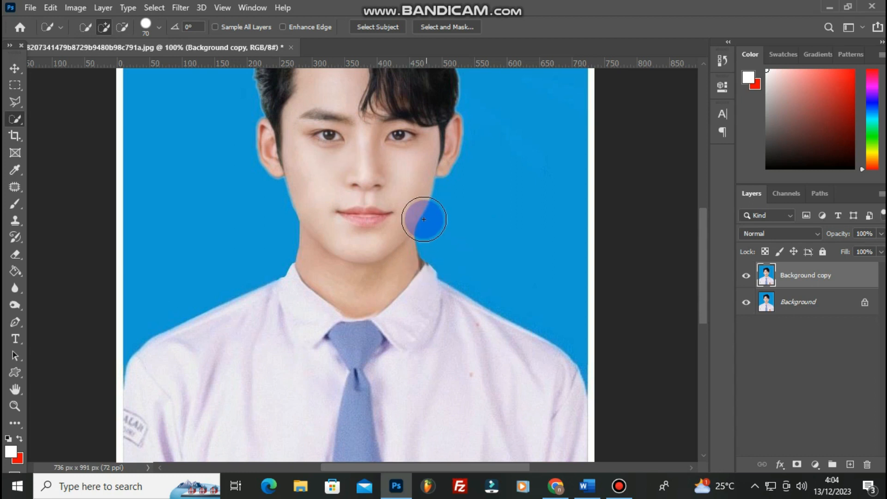
click(366, 113)
scroll(369, 190, up, 2)
mouse_move(336, 129)
mouse_down()
mouse_move(362, 287)
mouse_move(327, 214)
mouse_move(259, 208)
mouse_up()
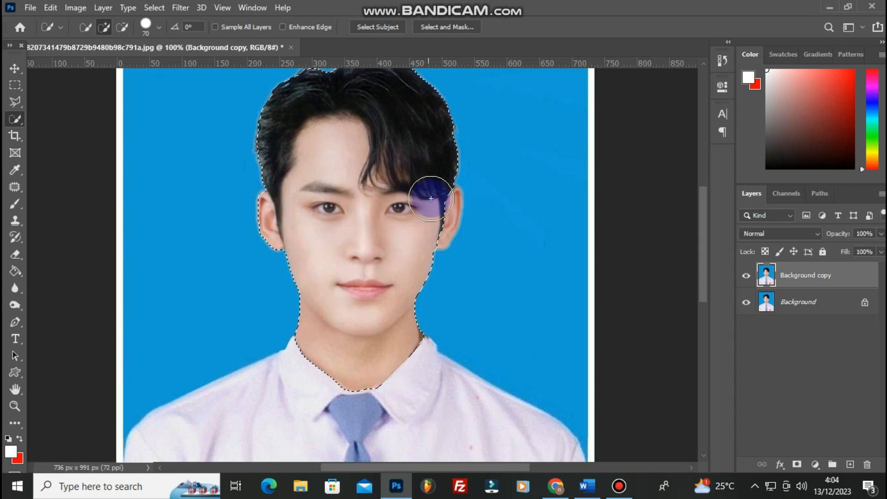
Step: Copy the selected head to a new layer and move the copy sideways across the portrait
click(14, 69)
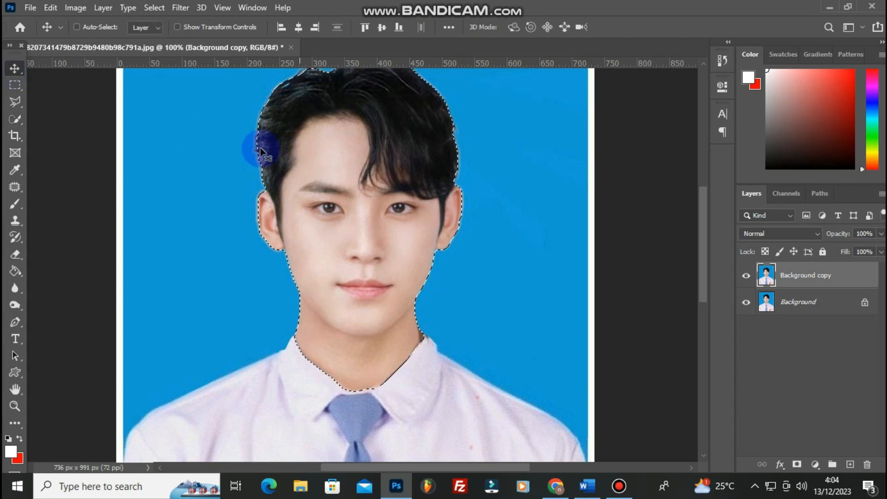
key(ctrl+j)
drag(332, 216, 494, 211)
scroll(418, 268, down, 3)
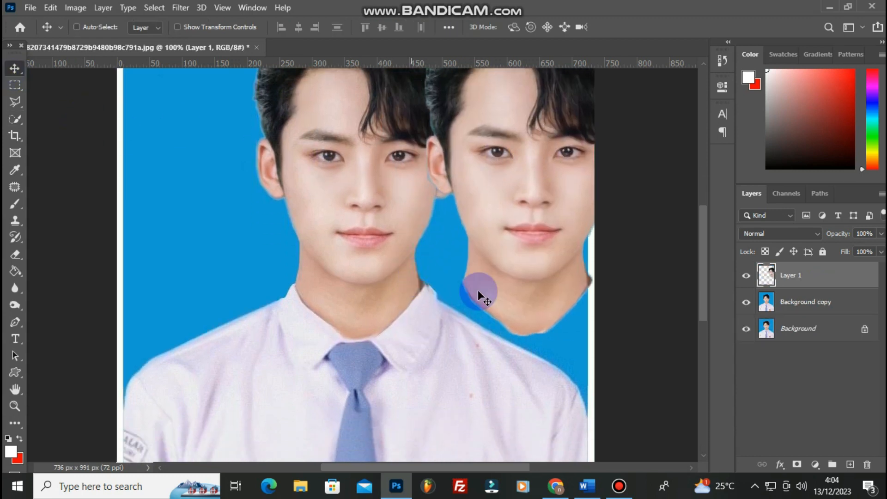
drag(505, 203, 290, 199)
Step: Undo the head's moves and its layer copy, and clear the head selection
key(ctrl+z)
key(ctrl+z)
key(ctrl+z)
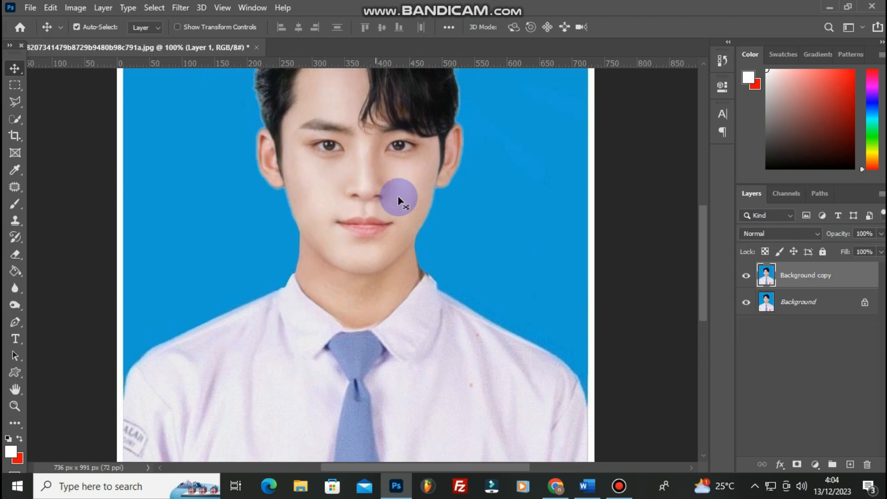
key(m)
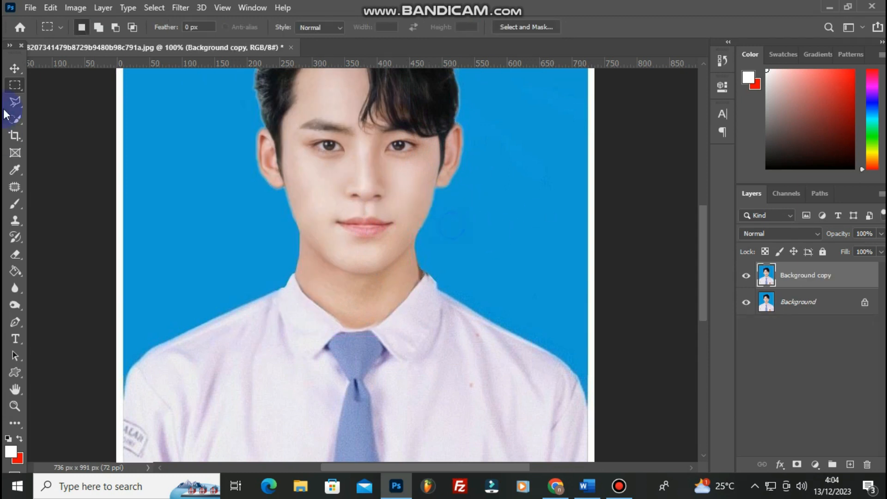
Step: Copy the shirt and tie, picked with the Quick Selection tool, to a new layer and shift the copy sideways
click(14, 117)
mouse_move(288, 355)
mouse_down()
mouse_move(374, 392)
mouse_move(435, 380)
mouse_up()
scroll(259, 323, down, 2)
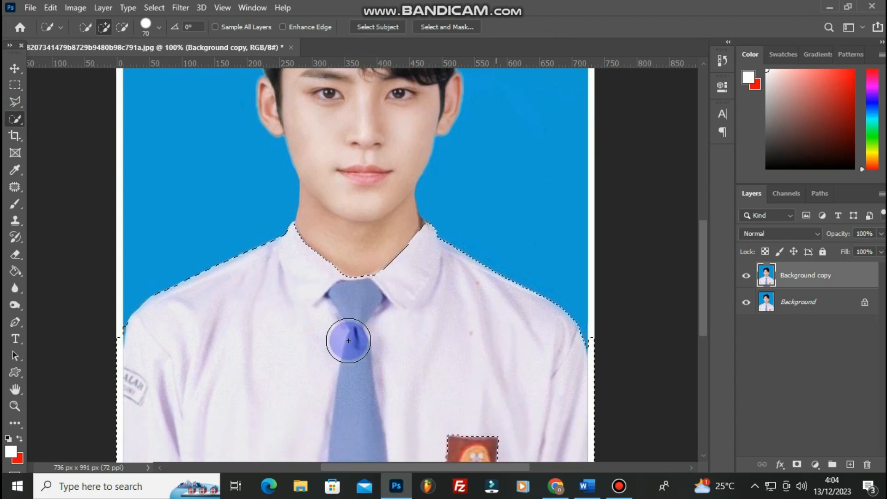
key(ctrl+j)
drag(370, 324, 531, 299)
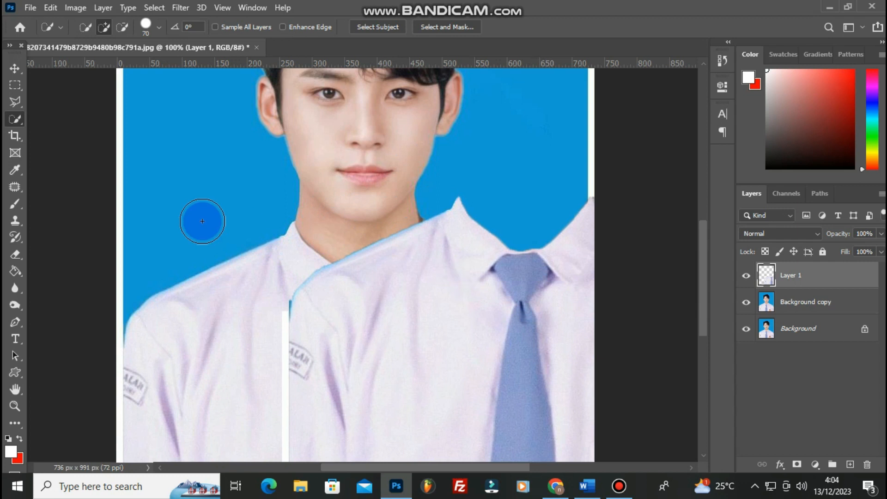
Step: Undo the shirt's move and its layer copy, and clear the shirt selection
key(ctrl+z)
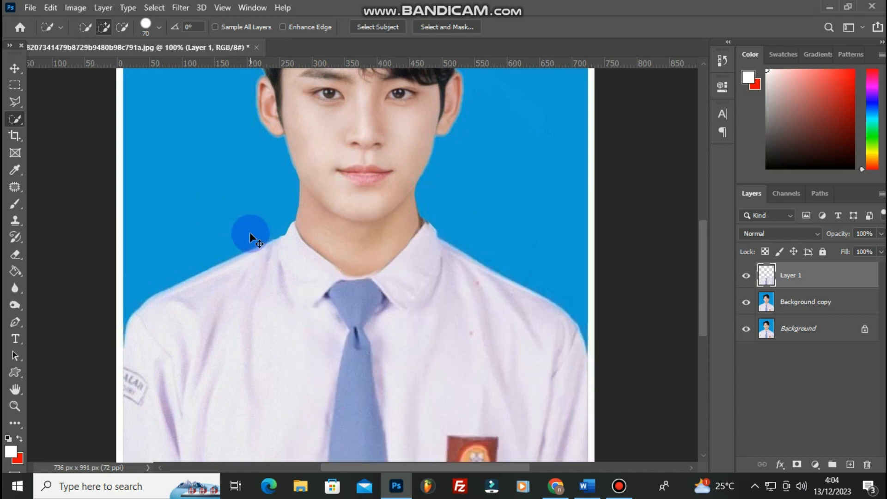
key(ctrl+z)
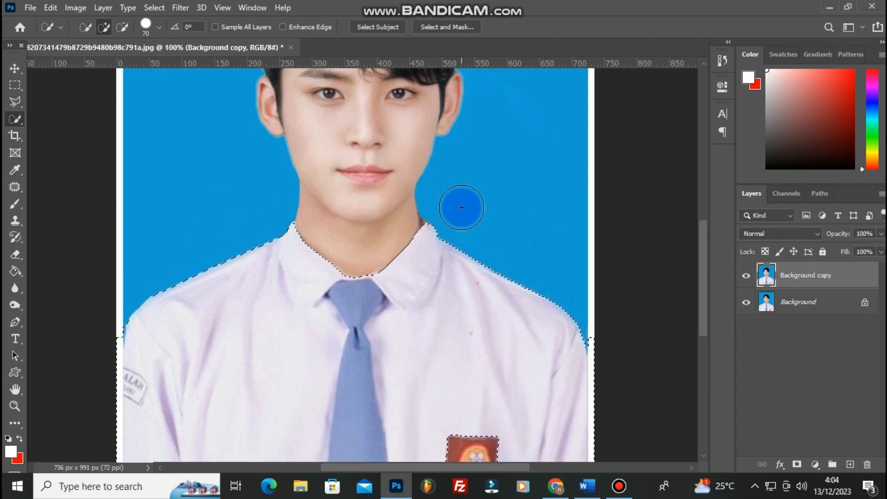
key(m)
key(ctrl+d)
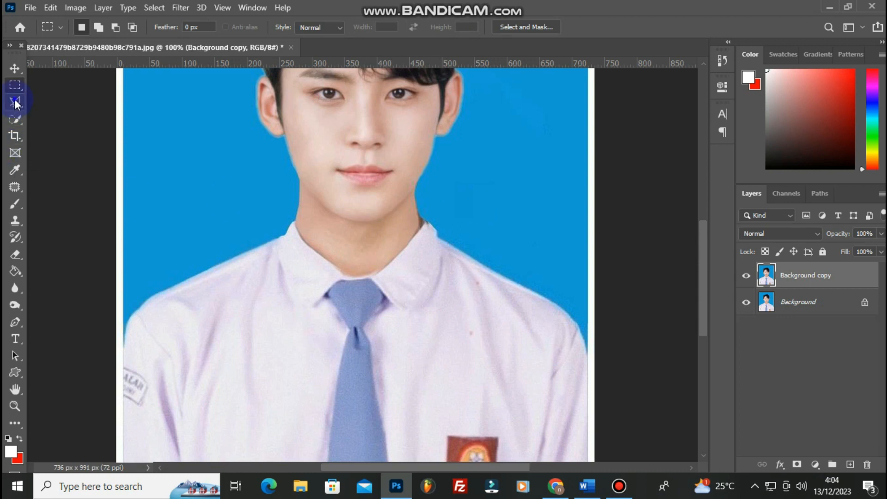
click(15, 102)
click(20, 101)
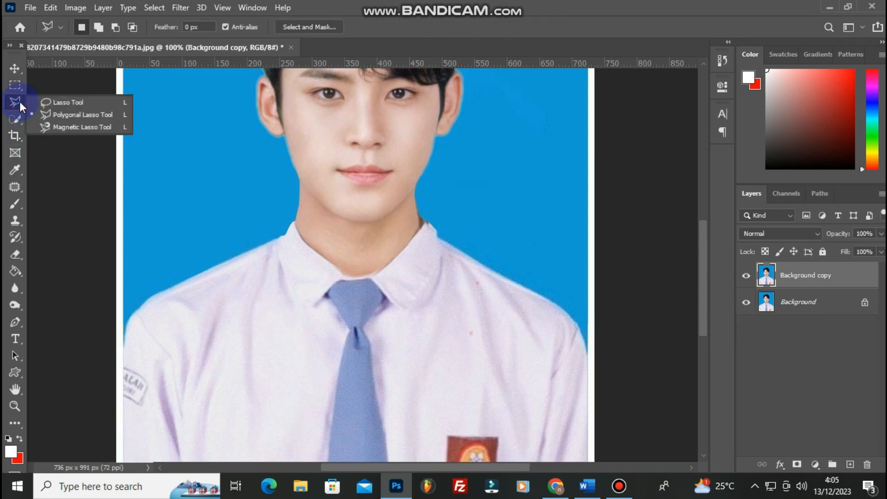
click(16, 101)
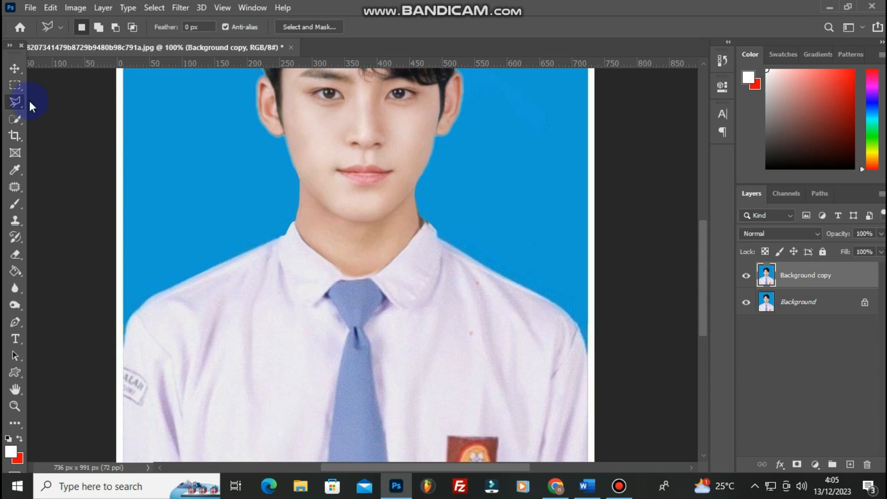
scroll(106, 158, up, 3)
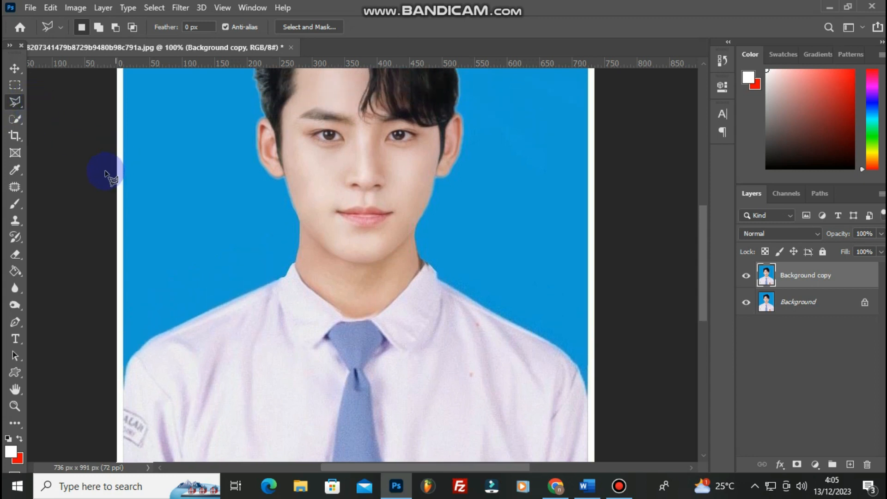
Step: Select the blue backdrop beside and above the head with the Quick Selection tool, and clear that selection
click(8, 117)
scroll(194, 139, up, 3)
click(182, 124)
scroll(194, 166, up, 3)
mouse_move(218, 168)
mouse_down()
mouse_move(228, 210)
mouse_move(219, 222)
mouse_move(171, 238)
mouse_move(177, 259)
mouse_up()
drag(452, 178, 475, 240)
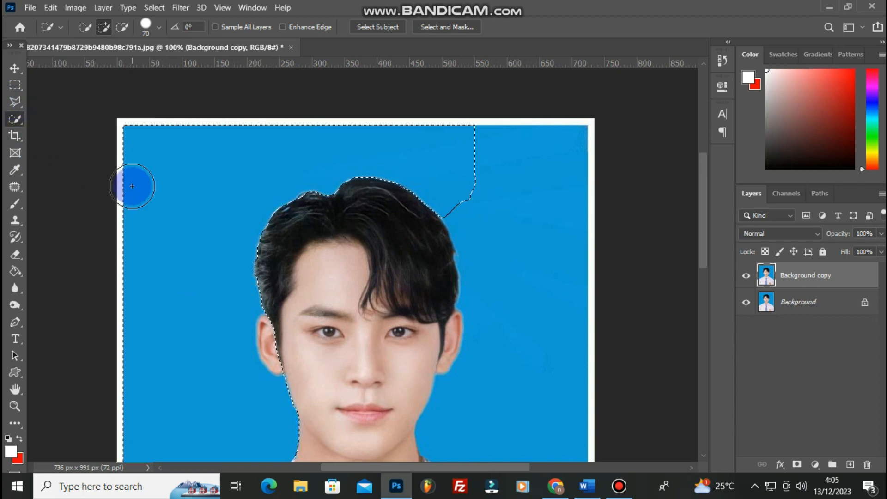
scroll(254, 328, down, 2)
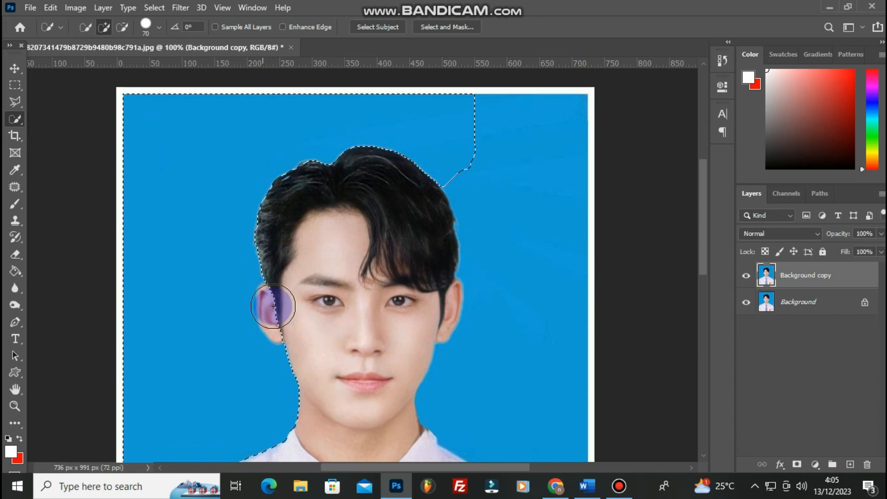
key(m)
click(379, 265)
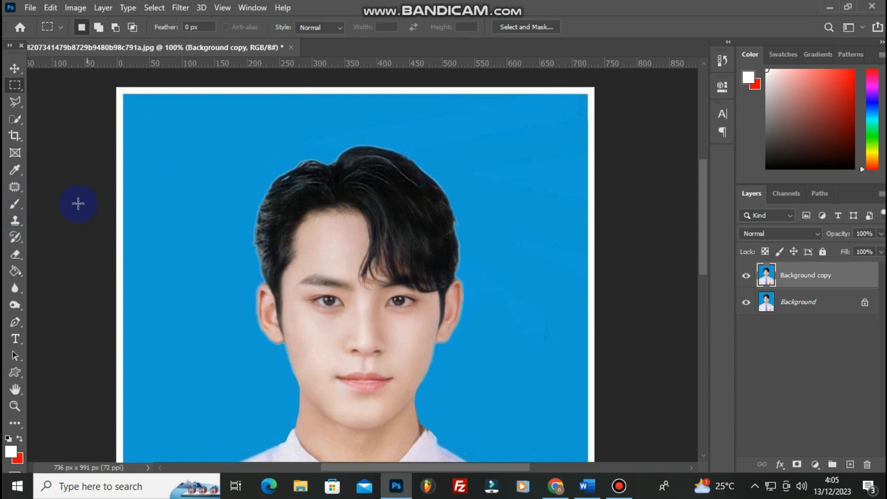
click(15, 138)
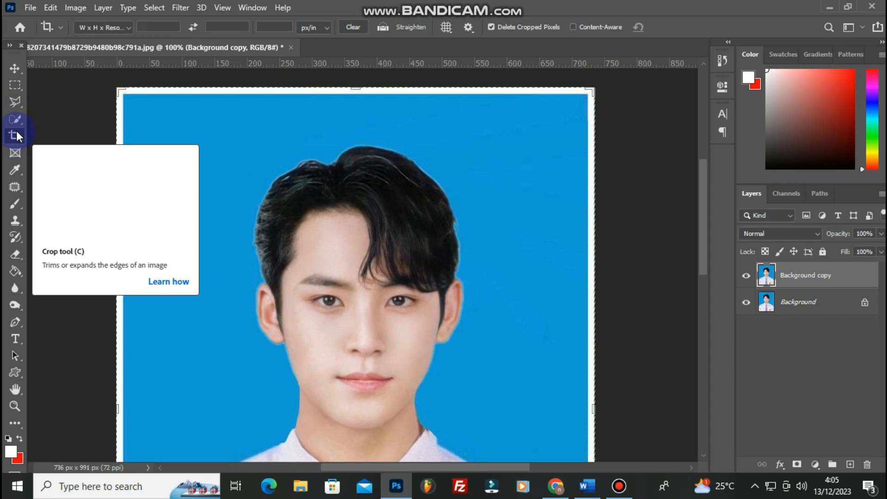
right_click(17, 136)
click(14, 136)
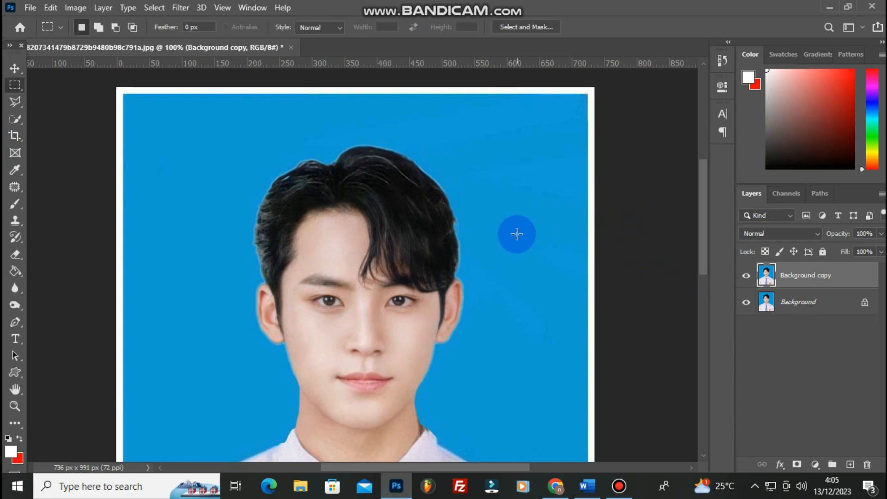
Step: Set the Crop tool to a width of 3 cm, a height of 4 cm and a resolution of 300 px/in
key(z)
alt+click(418, 206)
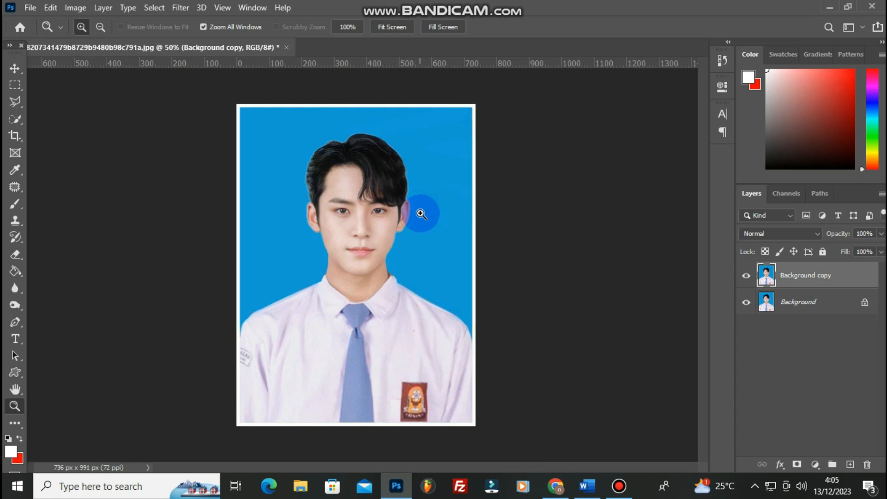
click(429, 210)
click(209, 251)
alt+click(261, 251)
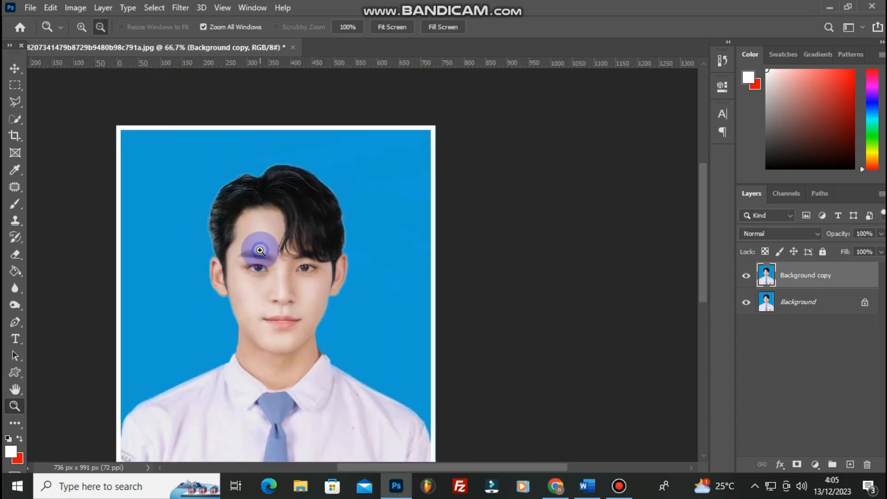
alt+click(308, 276)
key(c)
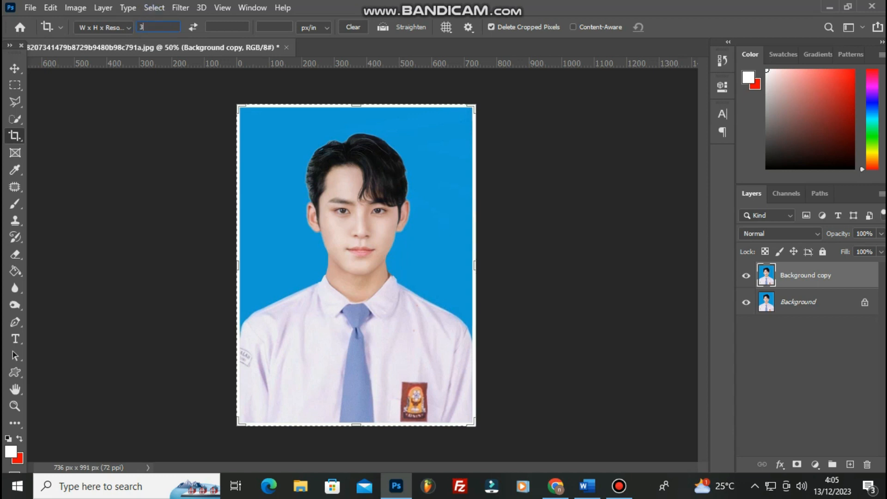
text(3 cm)
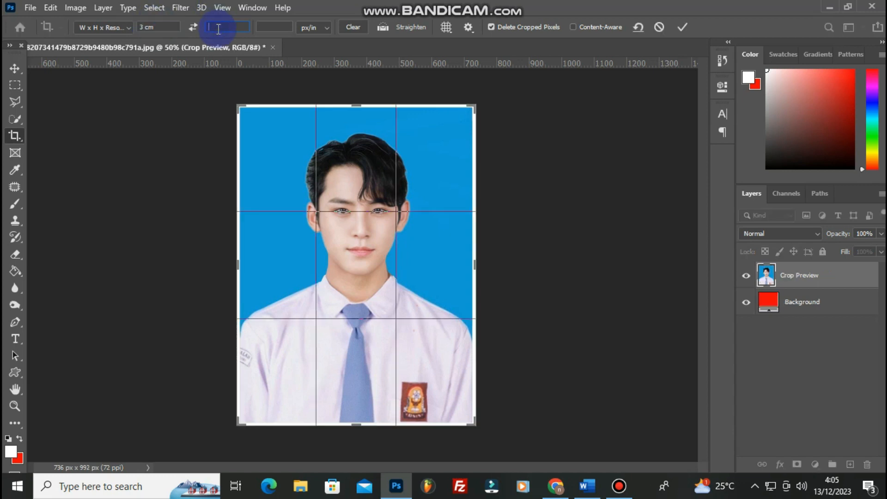
text(4 c)
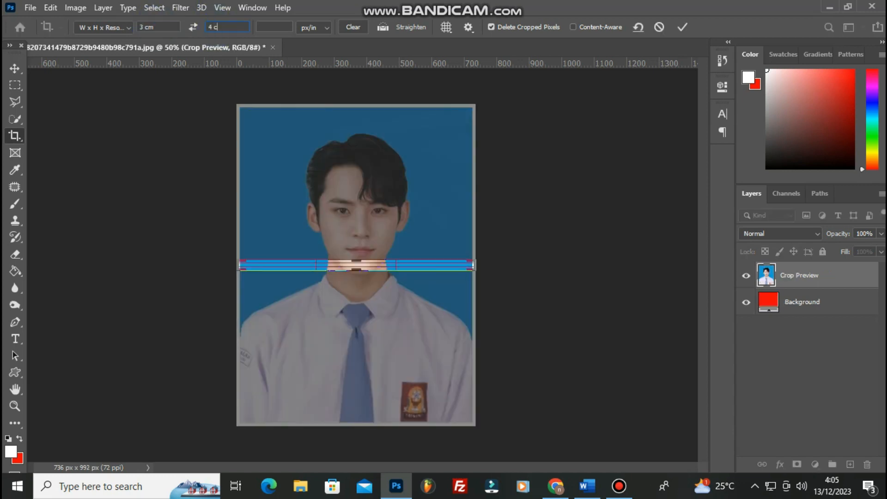
text(m)
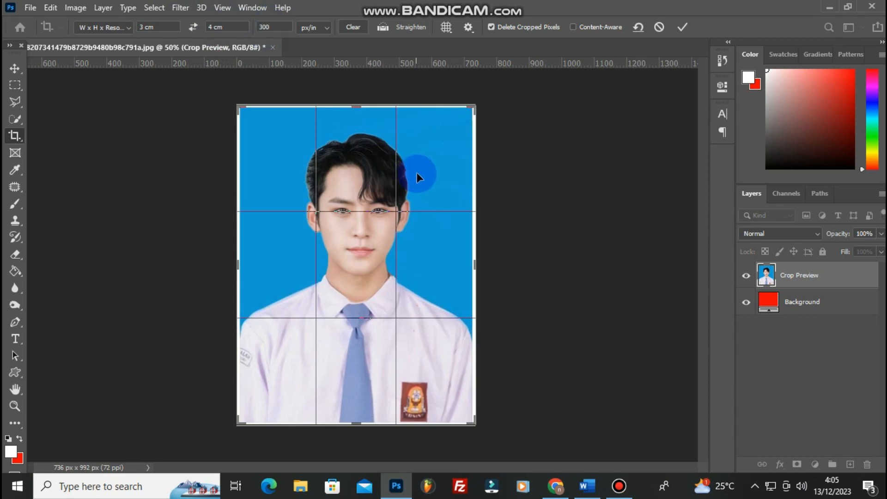
Step: Apply the 3 × 4 cm crop to the whole portrait, inspect it enlarged, and undo the crop
click(439, 137)
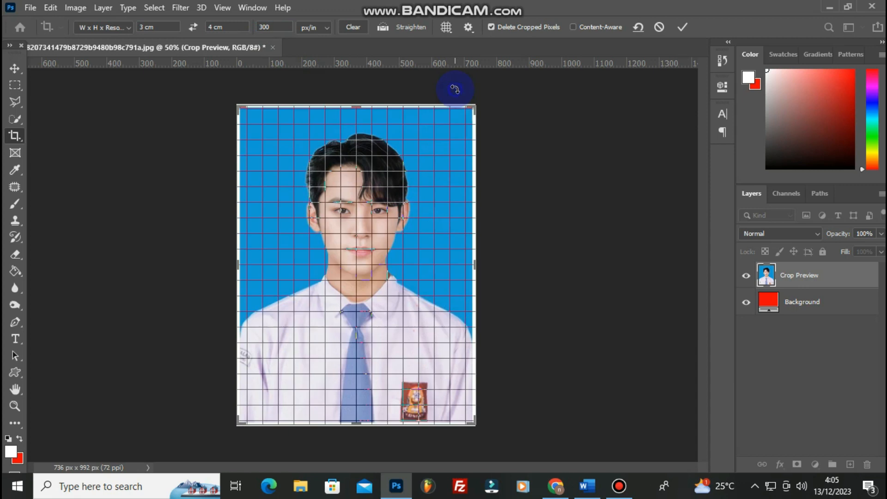
click(437, 133)
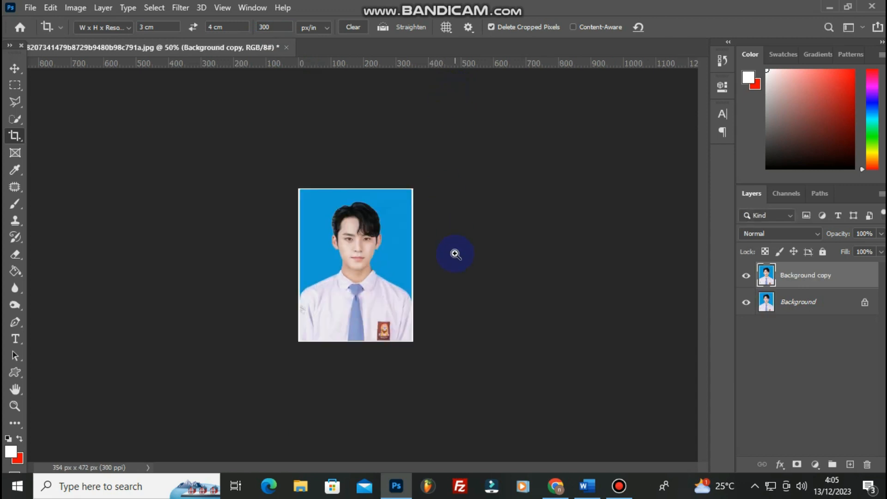
key(z)
scroll(342, 242, down, 2)
scroll(340, 240, up, 4)
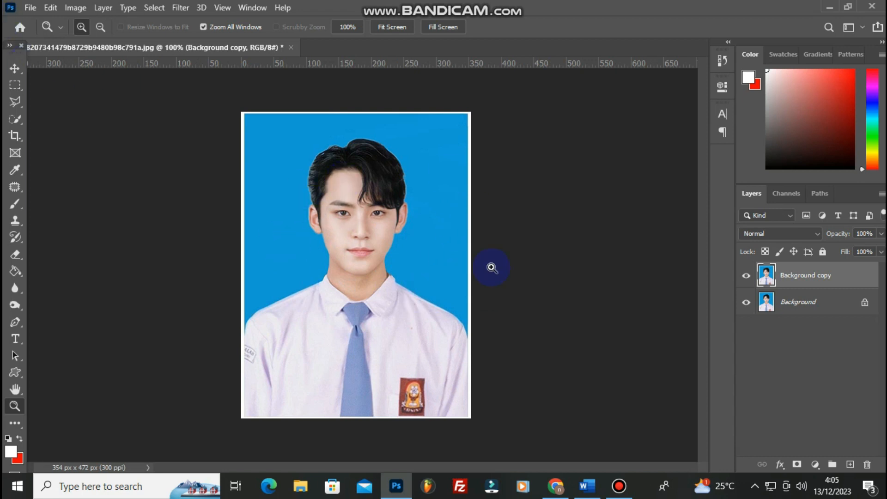
key(ctrl+z)
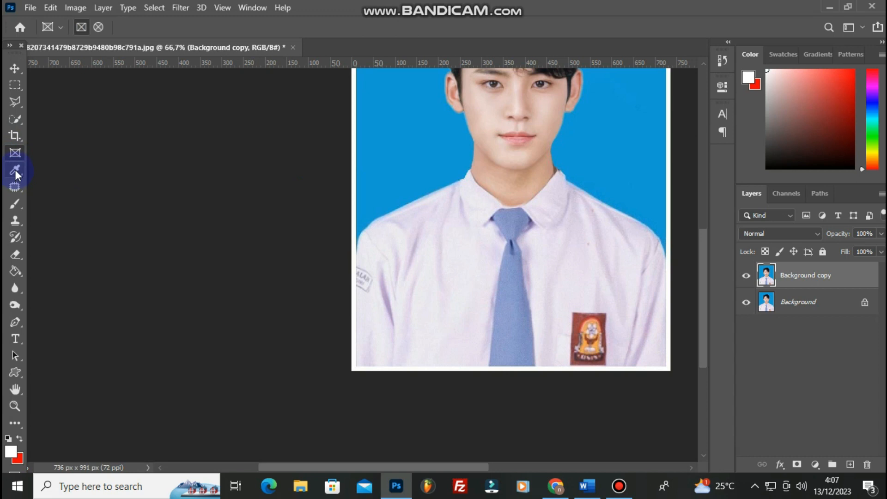
Step: Sample the tie's grey-blue as the foreground colour with the Eyedropper tool
click(19, 169)
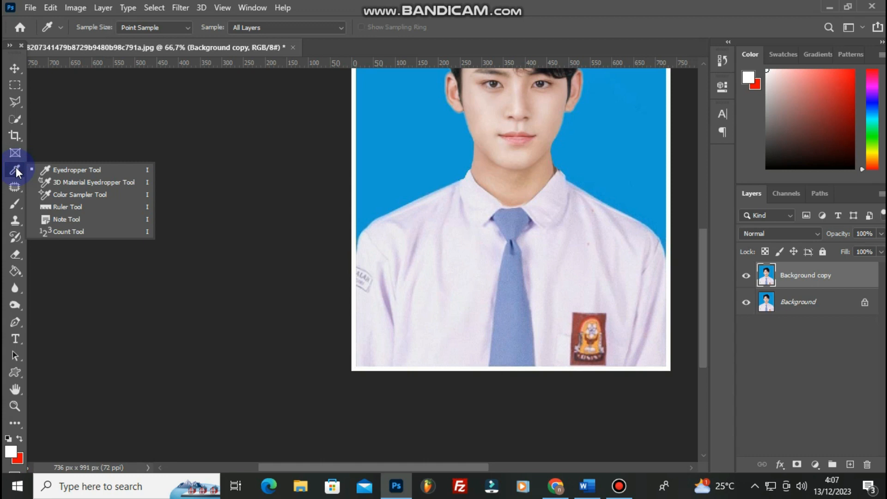
click(24, 175)
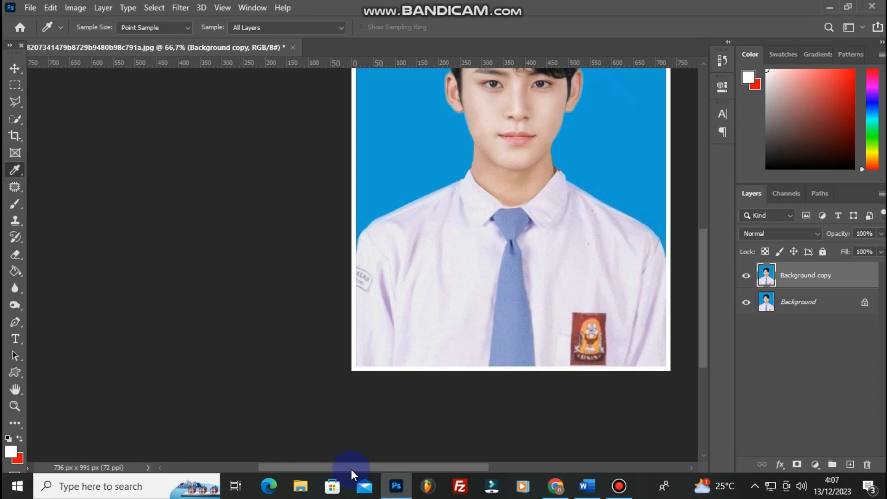
drag(352, 469, 370, 470)
scroll(355, 259, up, 3)
scroll(355, 255, up, 1)
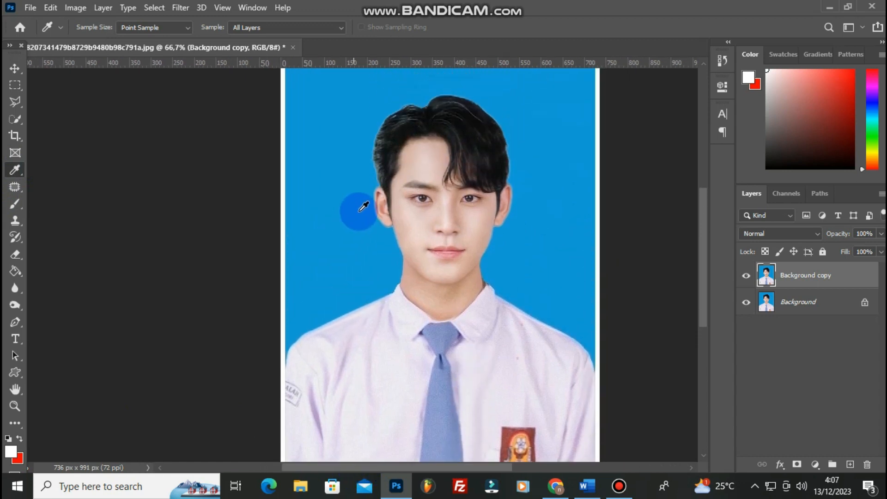
scroll(468, 294, up, 3)
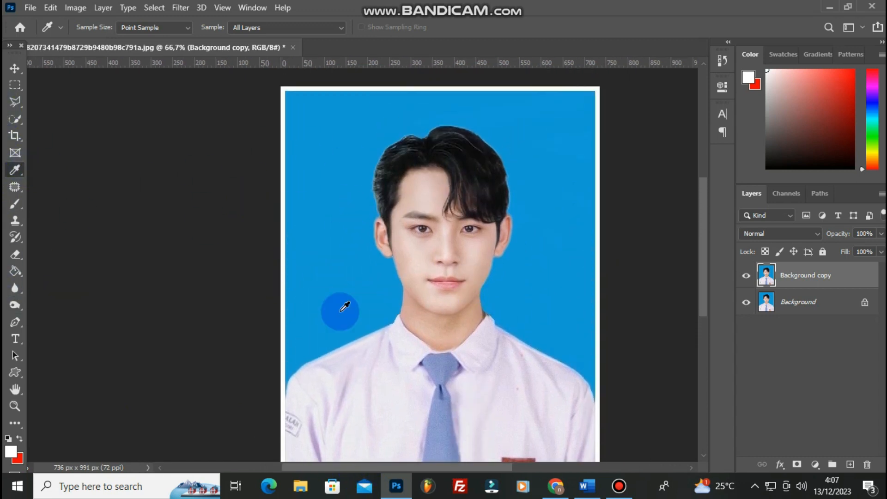
scroll(438, 380, down, 2)
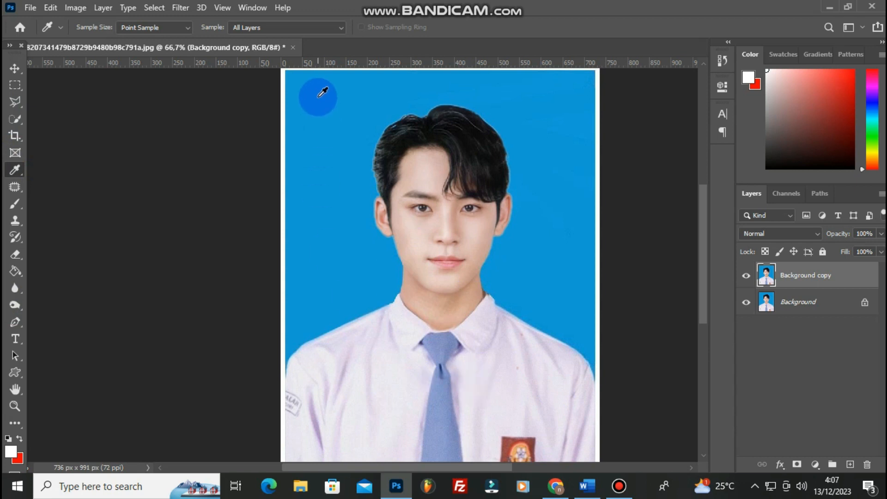
scroll(503, 237, down, 1)
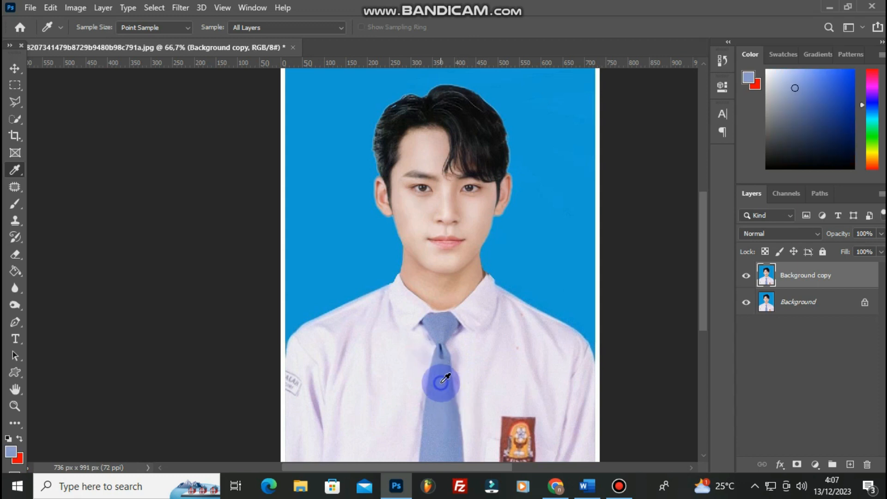
Step: Paint the foreground colour over the blue backdrop beside and above the head with a 125 px Brush
click(15, 204)
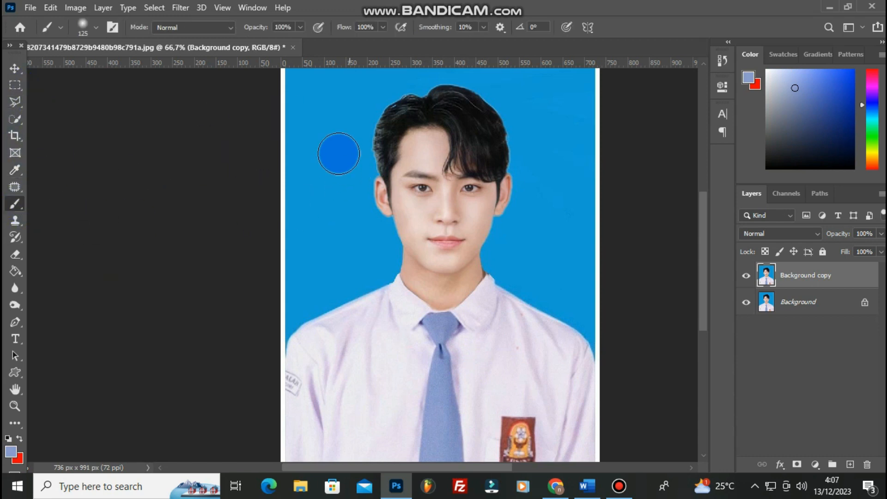
mouse_move(301, 113)
mouse_down()
mouse_move(299, 262)
mouse_move(292, 111)
mouse_move(301, 211)
mouse_up()
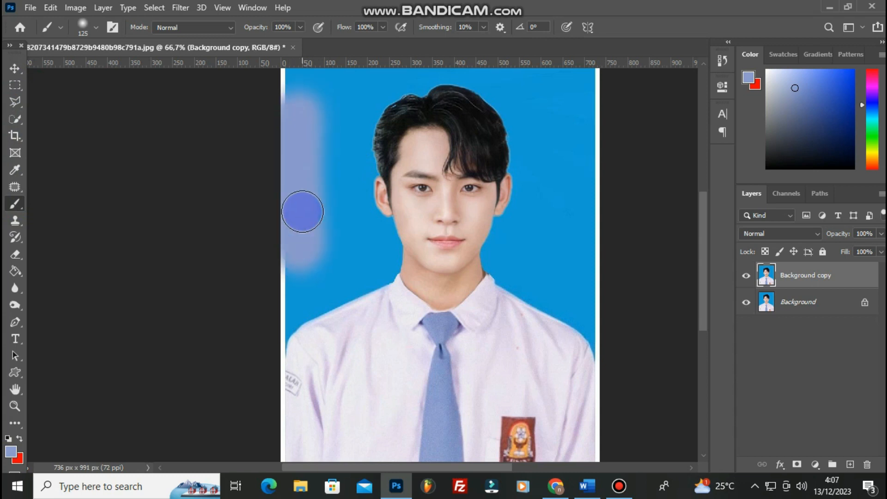
scroll(302, 217, up, 3)
mouse_move(280, 109)
mouse_down()
mouse_move(280, 217)
mouse_move(688, 115)
mouse_move(259, 133)
mouse_move(306, 224)
mouse_move(368, 117)
mouse_move(337, 135)
mouse_move(301, 301)
mouse_move(424, 119)
mouse_move(602, 213)
mouse_move(576, 87)
mouse_move(487, 105)
mouse_up()
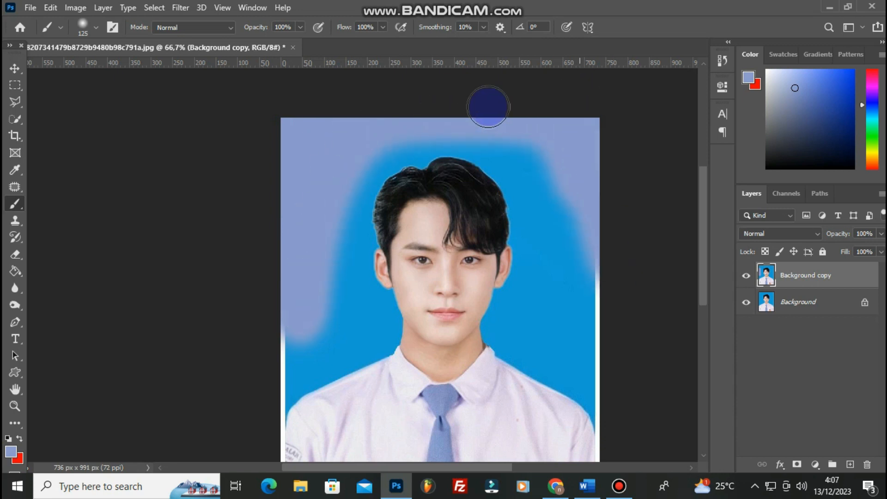
drag(304, 357, 296, 351)
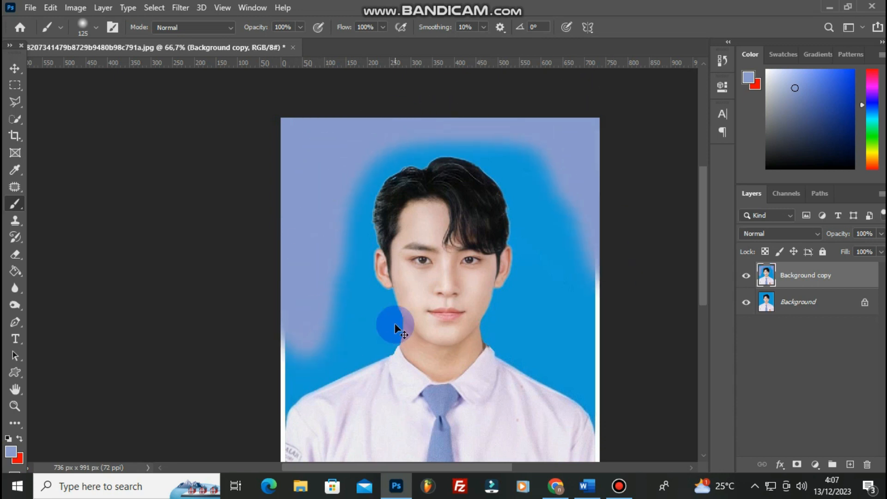
Step: Undo all the brush strokes painted on the backdrop
key(ctrl+z)
key(ctrl+z)
key(ctrl+z)
key(ctrl+z)
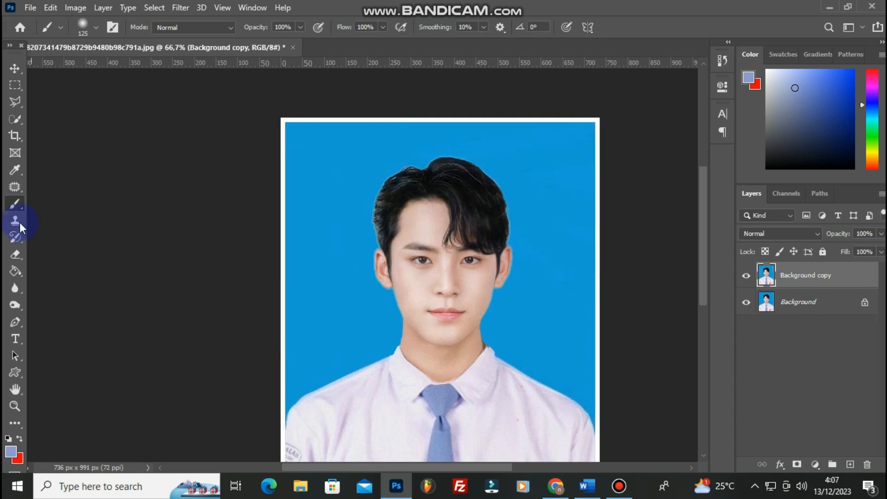
click(15, 220)
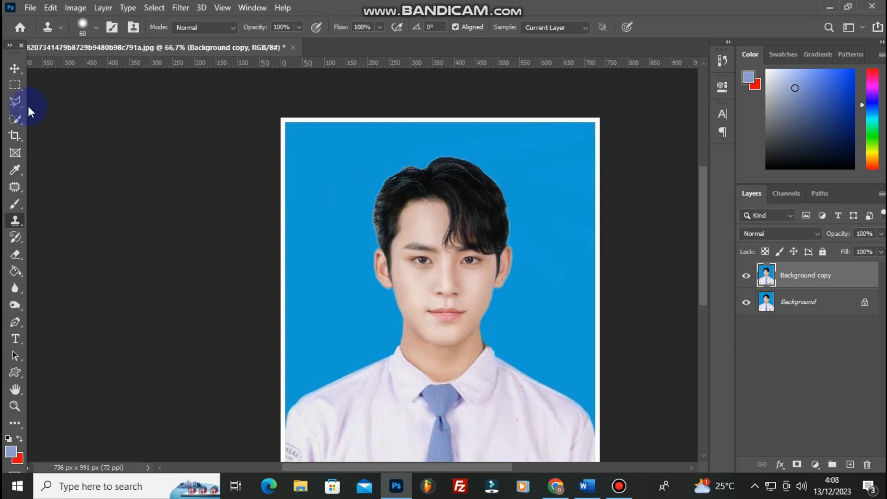
click(21, 118)
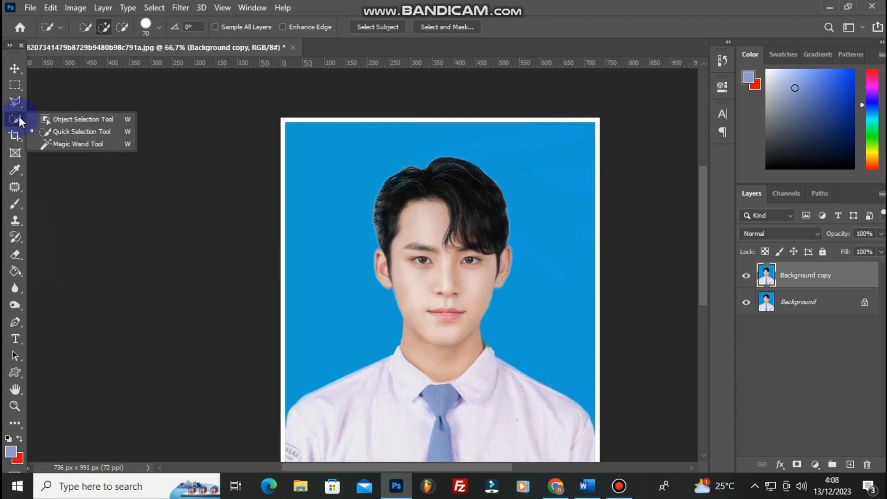
click(18, 117)
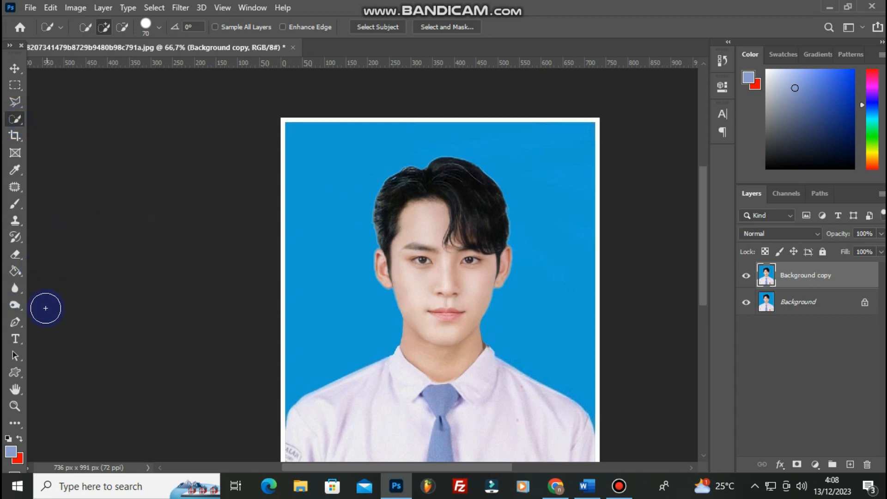
Step: Clone hair strands onto the side hair above the ear at the image's left with a 60 px Clone Stamp
click(17, 220)
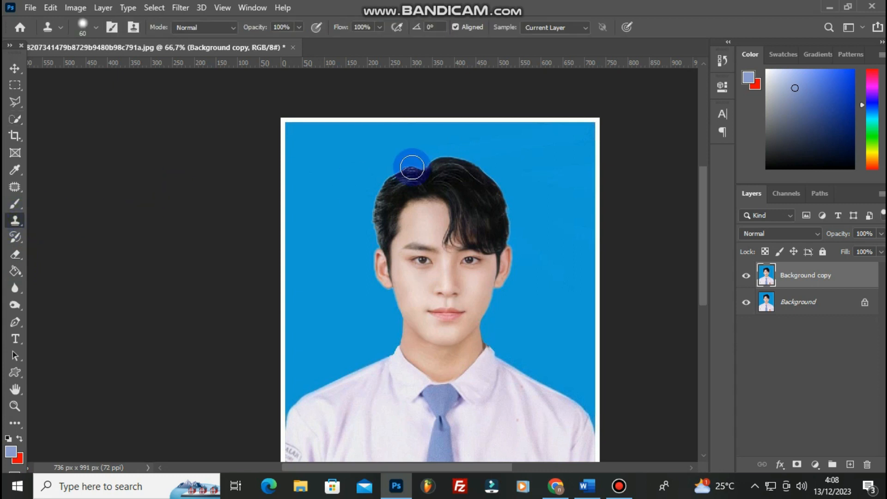
key(z)
click(340, 214)
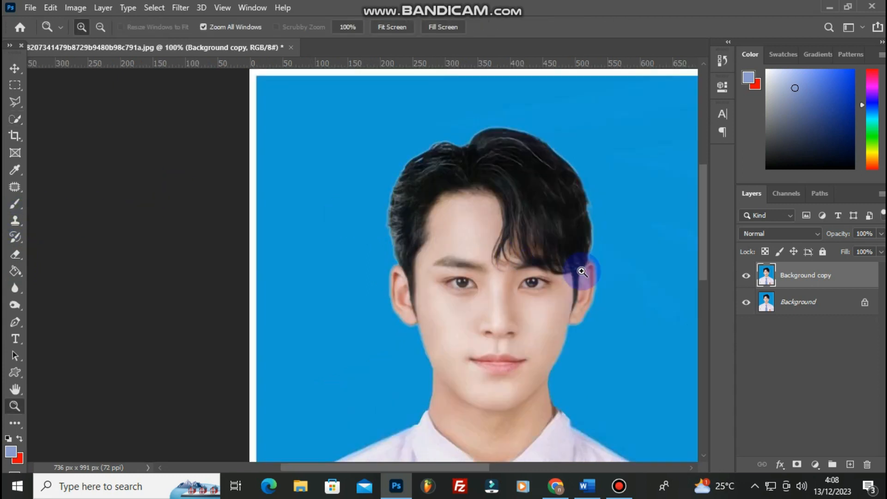
click(527, 240)
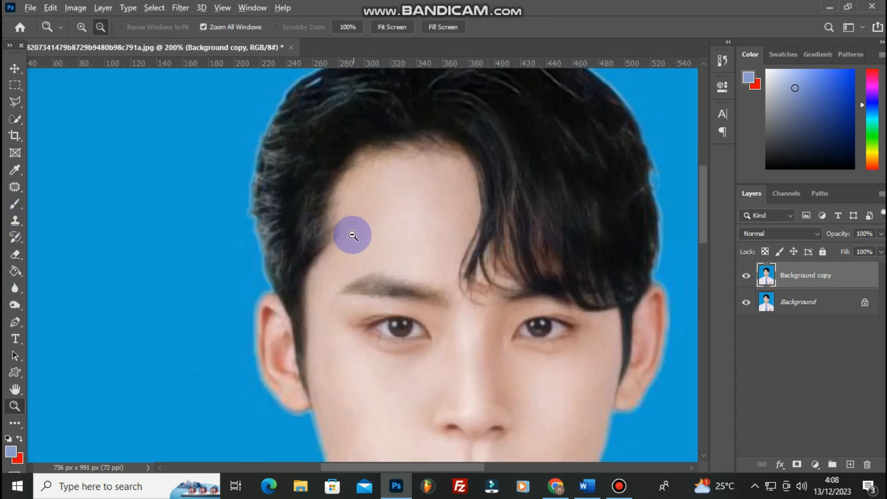
alt+click(355, 222)
click(419, 165)
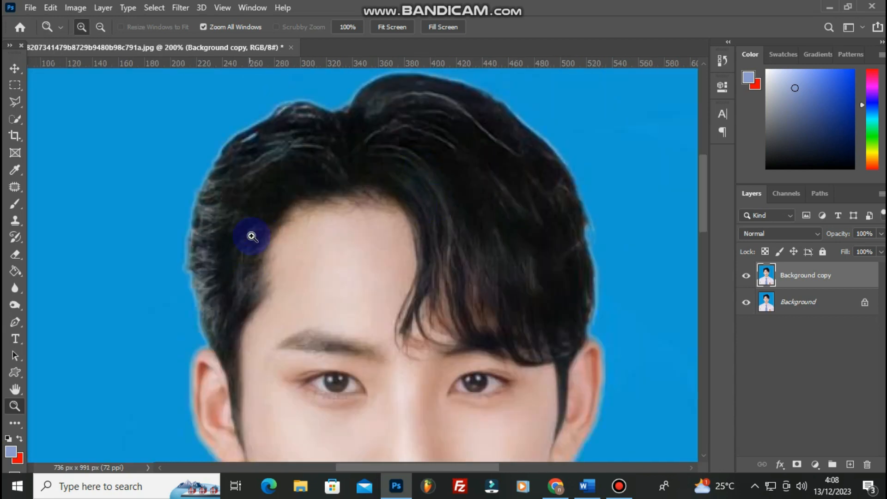
click(228, 216)
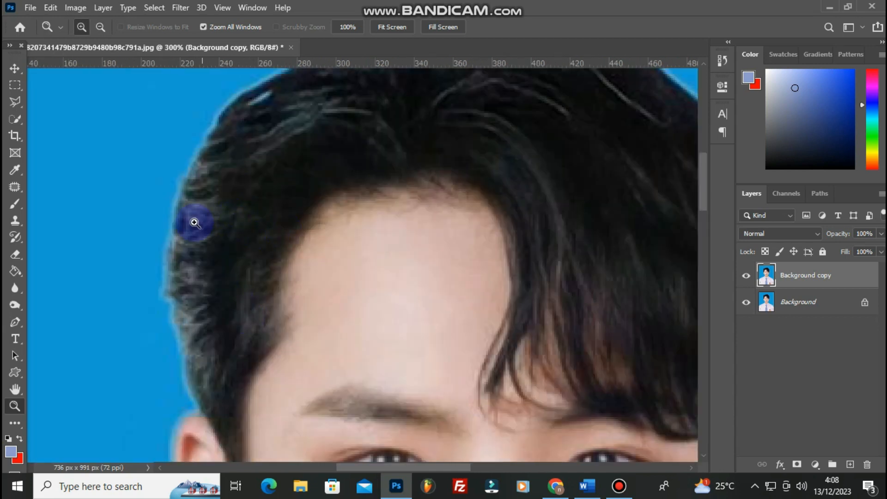
click(21, 219)
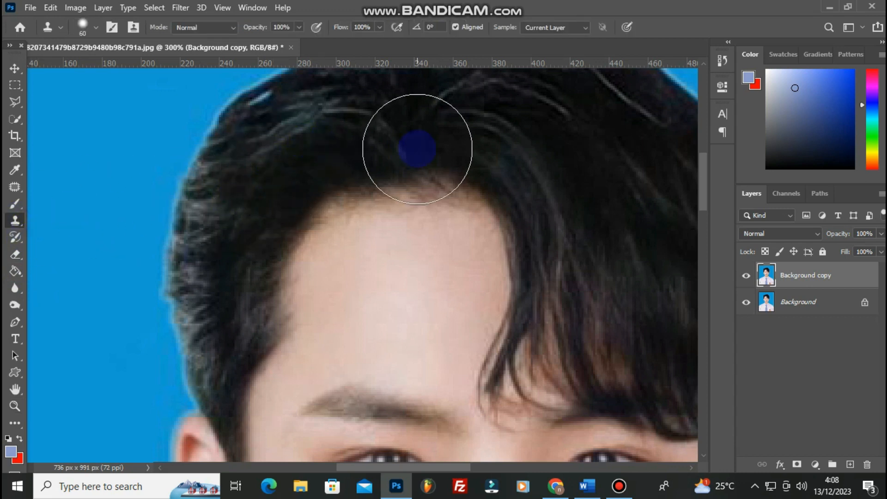
scroll(352, 173, up, 2)
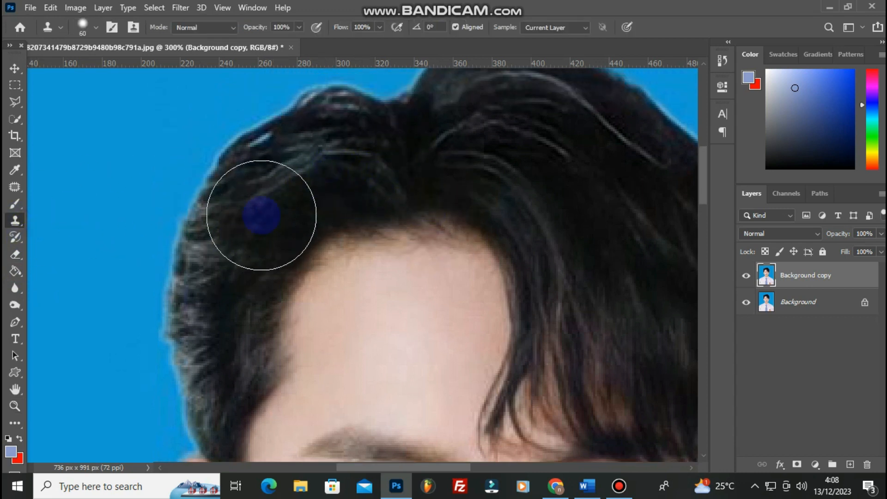
drag(227, 254, 218, 299)
mouse_move(325, 199)
mouse_down()
mouse_move(357, 181)
mouse_move(316, 166)
mouse_move(443, 193)
mouse_move(361, 191)
mouse_move(340, 168)
mouse_up()
key(ctrl+z)
key(ctrl+z)
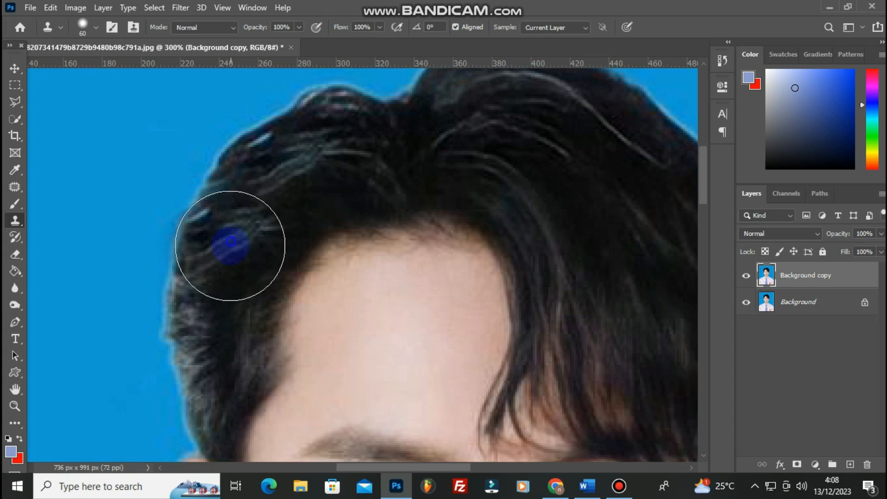
Step: Try further Clone Stamp strokes over the temple hair and the forehead, and undo the forehead strokes
click(220, 325)
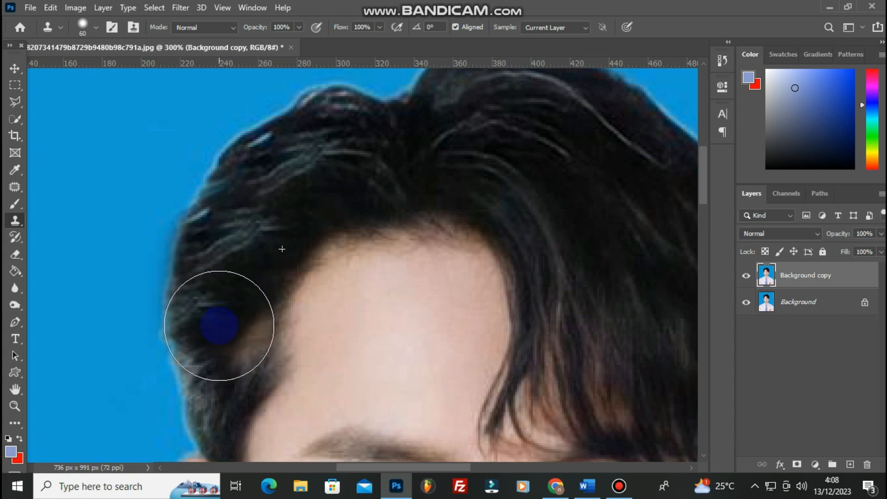
click(230, 348)
click(277, 264)
key(ctrl+z)
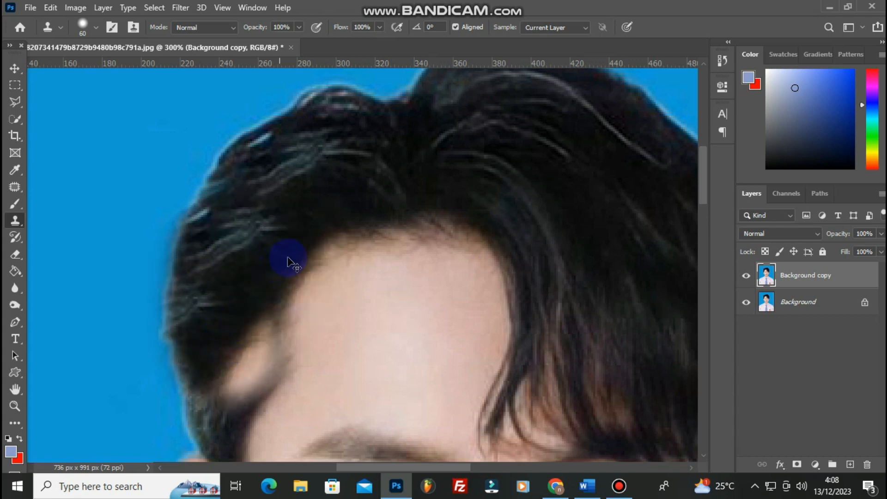
scroll(419, 320, down, 2)
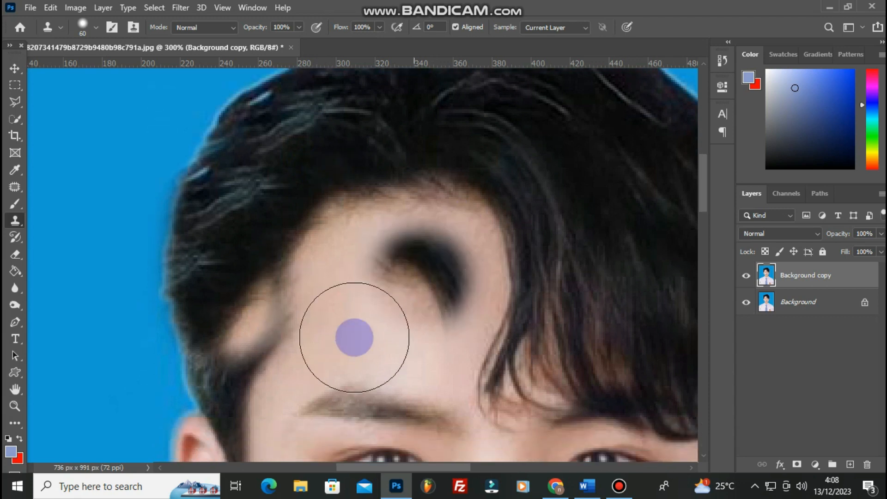
key(ctrl+z)
key(ctrl+z)
key(ctrl+z)
key(ctrl+z)
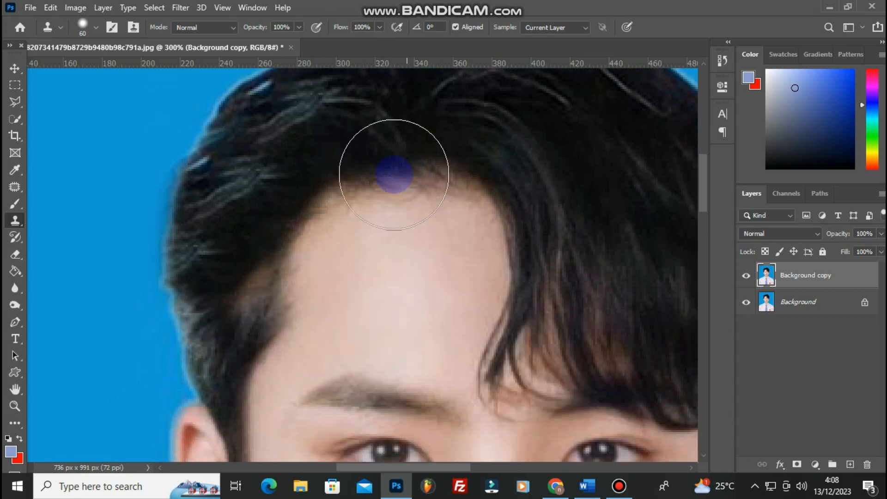
Step: Reduce the Clone Stamp brush to 35 px and sample the hair above the forehead as the clone source
key(bracketleft)
key(bracketleft)
key(bracketleft)
key(bracketleft)
alt+click(297, 131)
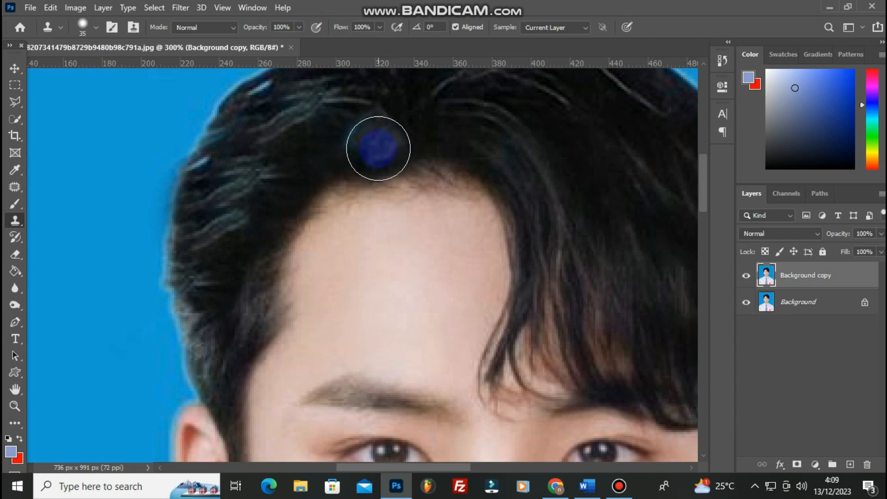
Step: Restore the original strands in the cloned side hair with the History Brush tool
click(18, 235)
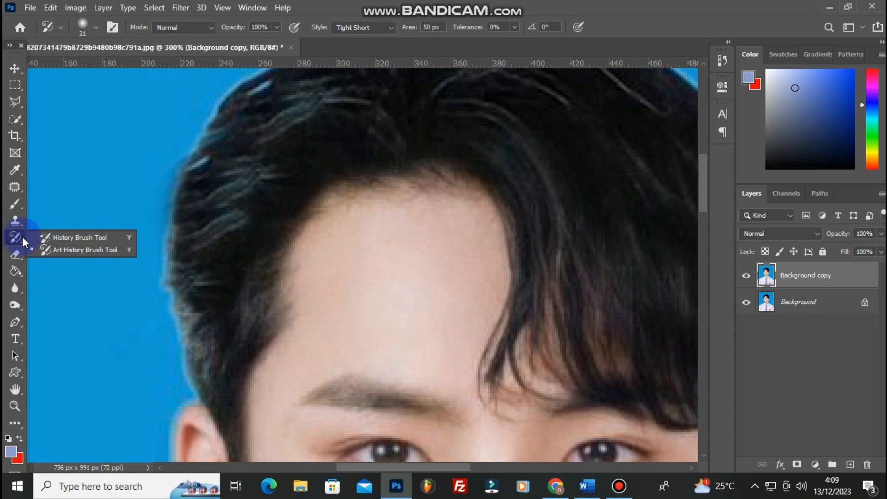
click(51, 237)
mouse_move(177, 281)
mouse_down()
mouse_move(205, 176)
mouse_move(210, 268)
mouse_move(233, 151)
mouse_move(216, 266)
mouse_up()
scroll(224, 231, up, 3)
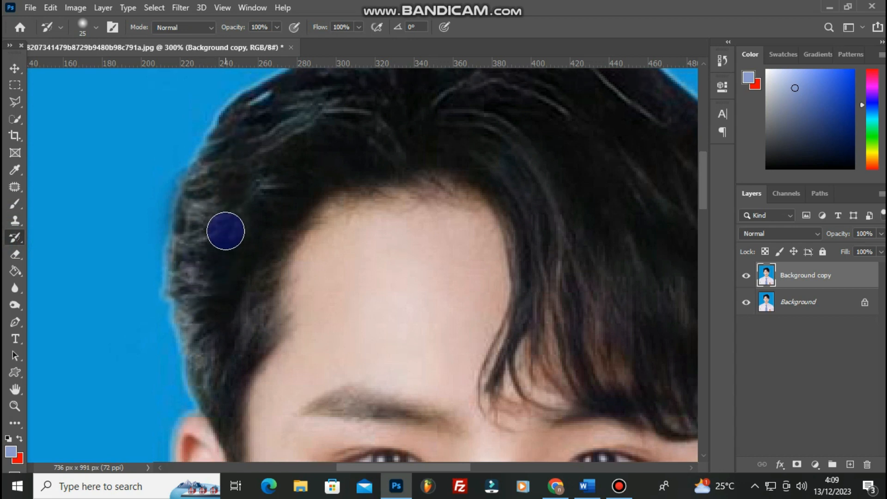
scroll(297, 214, up, 4)
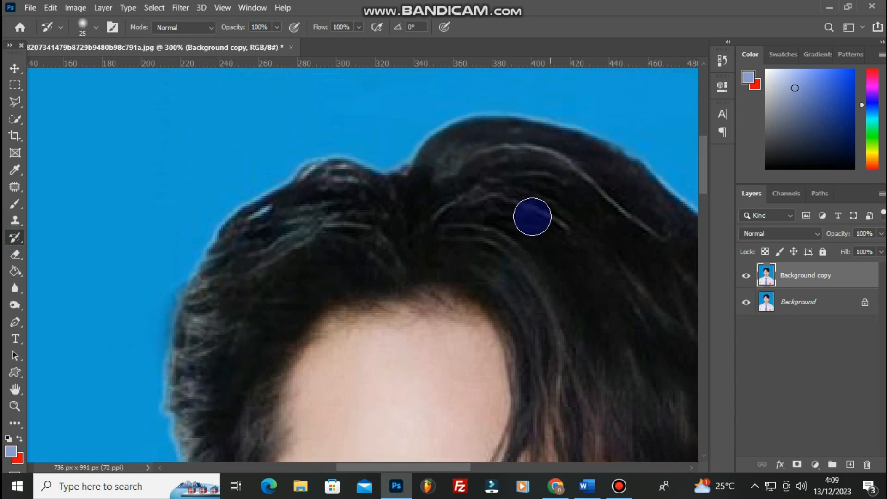
scroll(504, 200, up, 3)
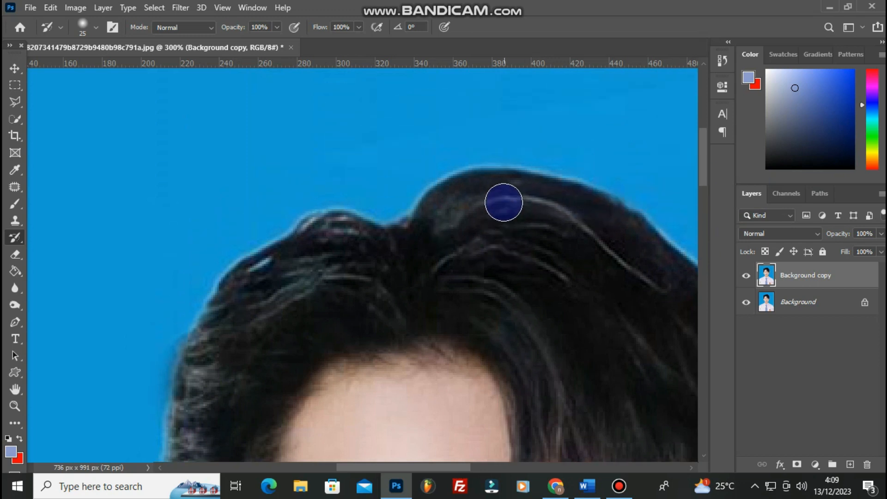
Step: Brush over the outer hair edge next to the backdrop with the History Brush to restore its original outline
key(z)
alt+click(418, 200)
alt+click(418, 200)
click(508, 212)
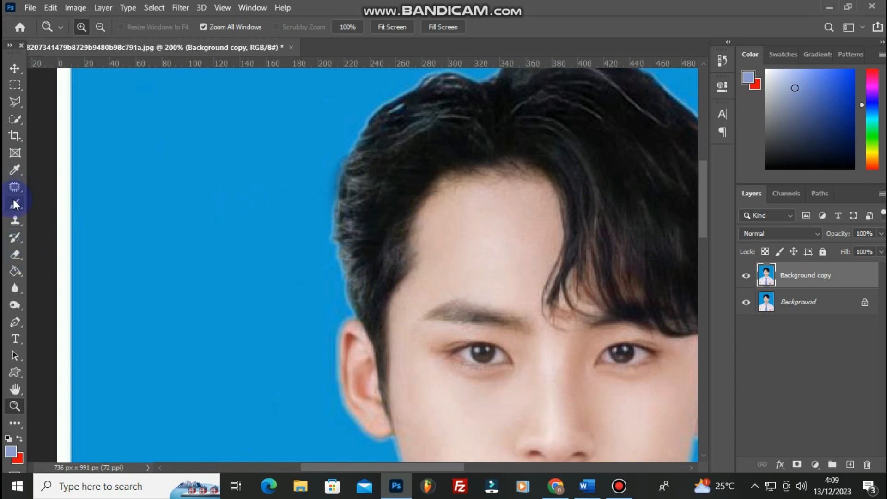
click(15, 238)
mouse_move(327, 188)
mouse_down()
mouse_move(374, 166)
mouse_move(343, 157)
mouse_move(353, 210)
mouse_move(367, 171)
mouse_move(343, 177)
mouse_move(333, 245)
mouse_move(336, 252)
mouse_move(344, 188)
mouse_move(367, 317)
mouse_move(356, 204)
mouse_up()
mouse_move(353, 251)
mouse_down()
mouse_move(329, 202)
mouse_move(46, 254)
mouse_up()
Step: Select the blue backdrop around the head and shoulders with the Quick Selection tool
click(18, 254)
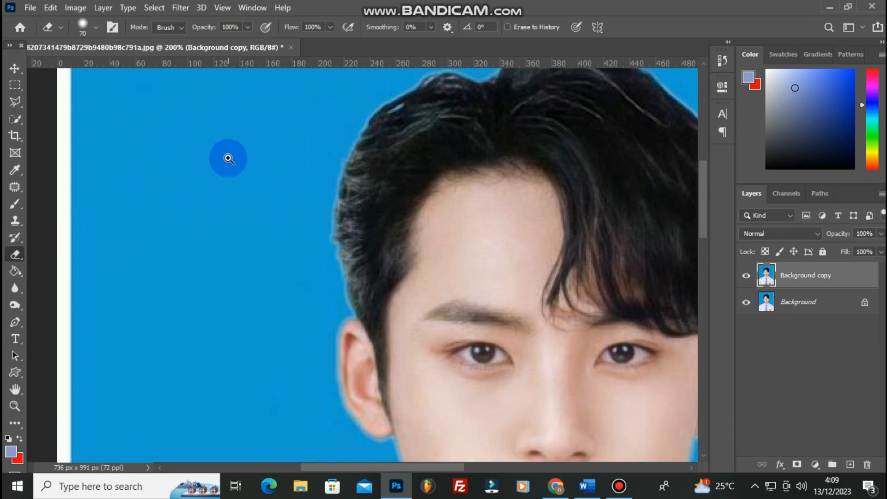
key(z)
alt+click(319, 184)
alt+click(446, 206)
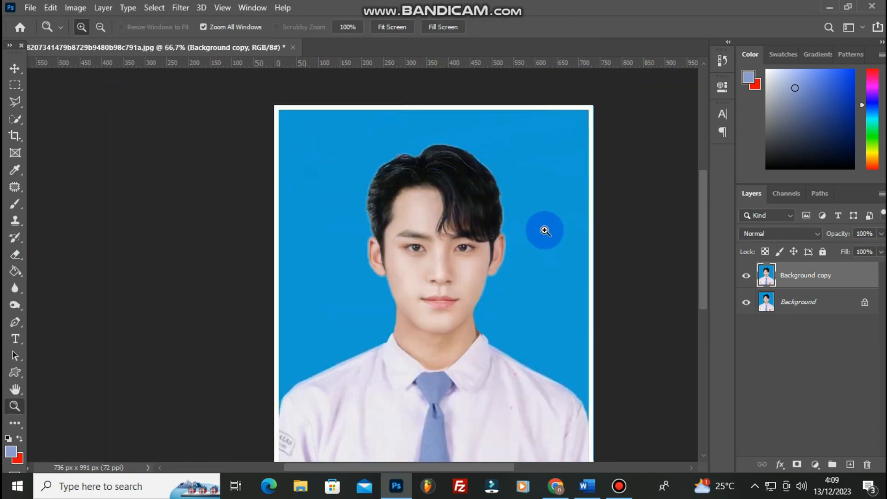
click(545, 230)
alt+click(388, 178)
click(476, 196)
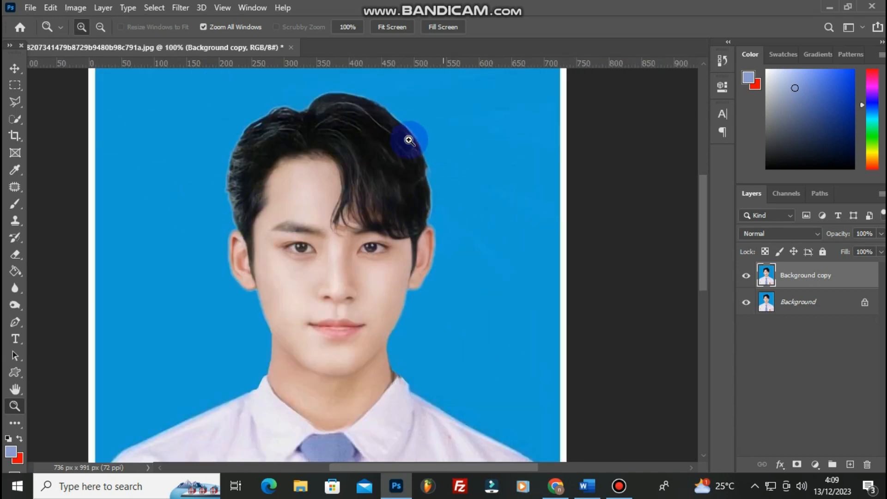
click(322, 153)
alt+click(345, 166)
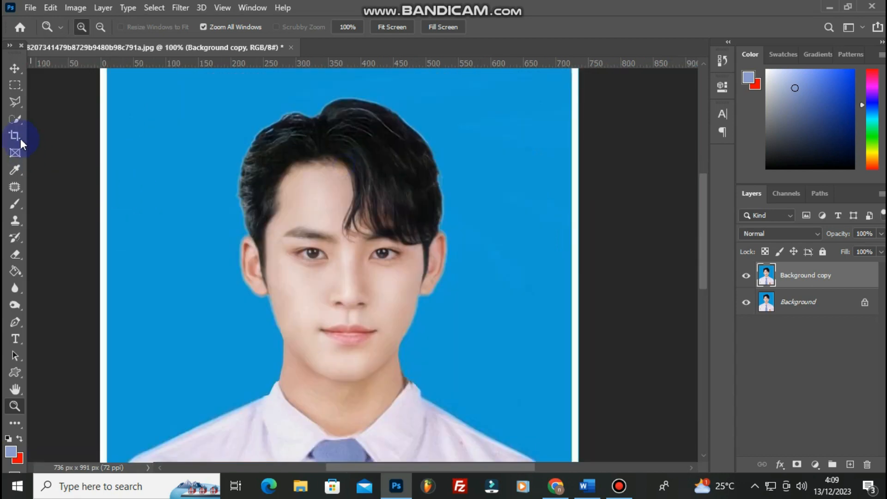
click(16, 120)
scroll(218, 168, up, 3)
click(185, 125)
mouse_move(182, 161)
mouse_down()
mouse_move(190, 222)
mouse_move(203, 234)
mouse_move(469, 185)
mouse_move(497, 316)
mouse_up()
scroll(393, 266, down, 10)
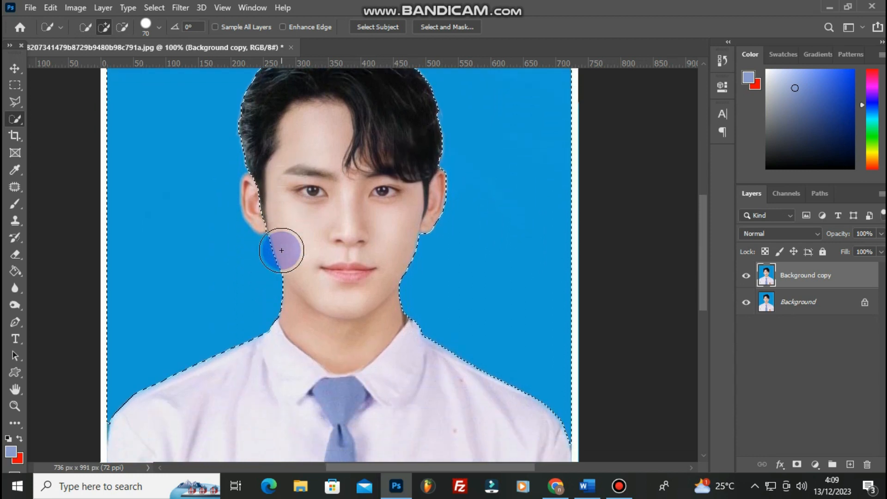
Step: Try the 70 px Eraser on the Background layer beside the hair within the selection, and undo the stroke
click(15, 254)
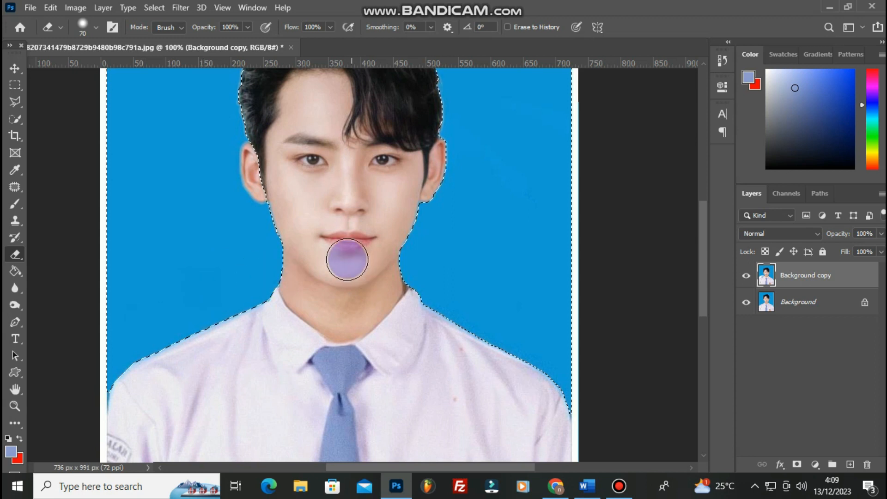
scroll(308, 183, up, 1)
scroll(307, 184, up, 2)
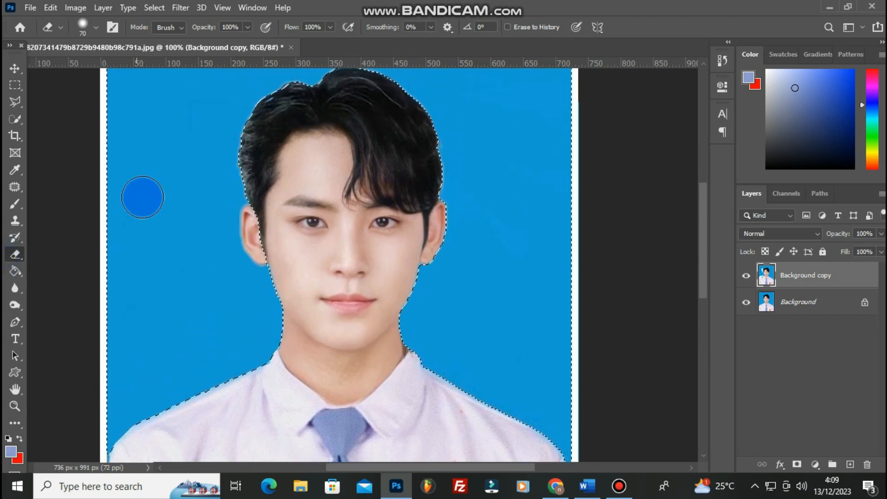
right_click(21, 254)
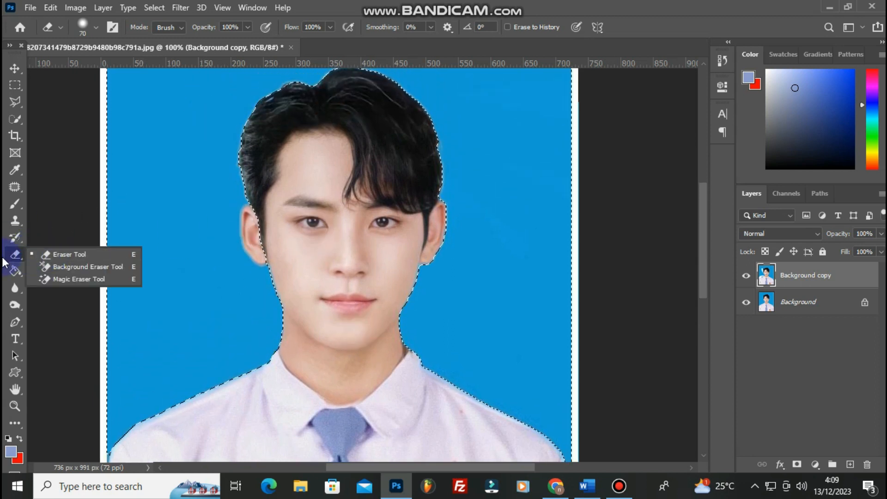
click(15, 257)
scroll(208, 208, up, 3)
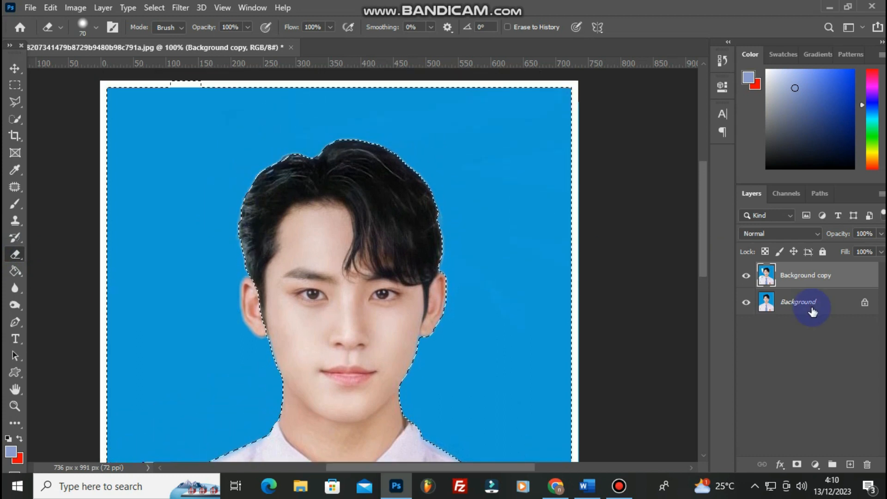
click(818, 300)
mouse_move(240, 188)
mouse_down()
mouse_move(302, 153)
mouse_move(238, 179)
mouse_move(197, 257)
mouse_up()
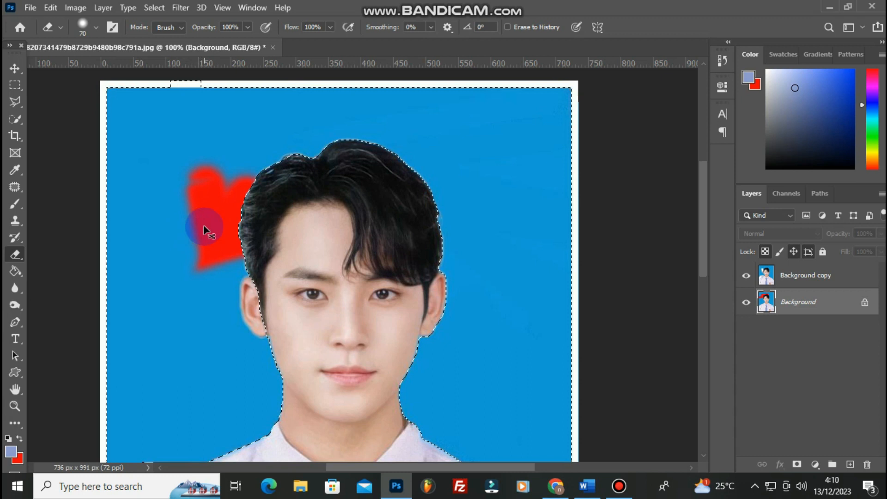
key(ctrl+z)
Step: Delete the Background copy layer and confirm the deletion
click(822, 276)
right_click(823, 277)
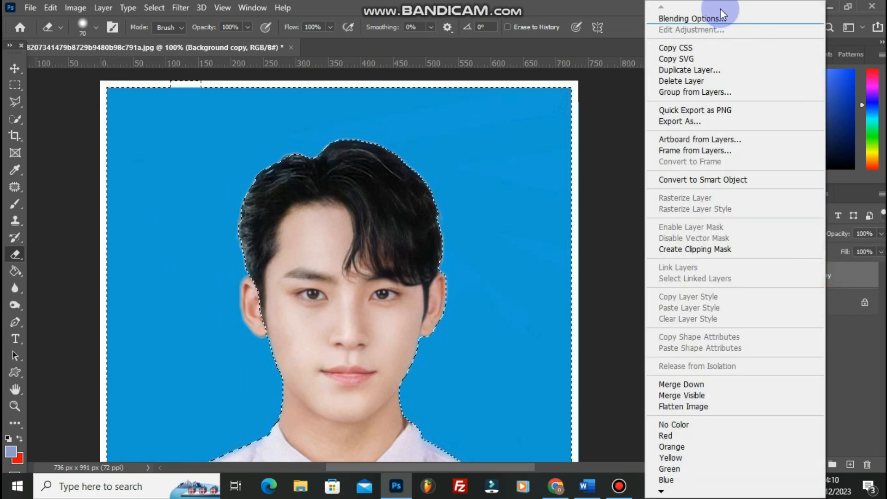
click(694, 81)
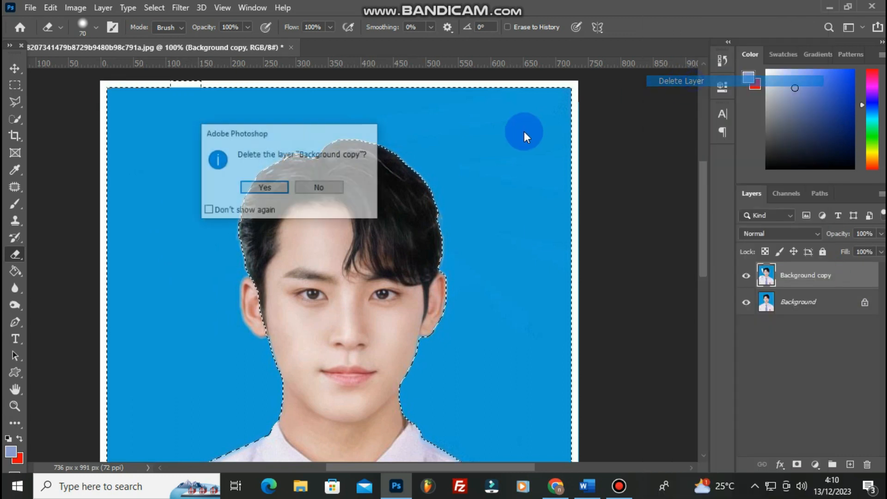
click(265, 188)
Step: Erase the upper backdrop around the hair to the red background colour with the Eraser, and clear the selection
mouse_move(234, 145)
mouse_down()
mouse_move(386, 171)
mouse_move(422, 161)
mouse_move(398, 112)
mouse_move(107, 176)
mouse_move(174, 147)
mouse_move(62, 127)
mouse_move(228, 140)
mouse_up()
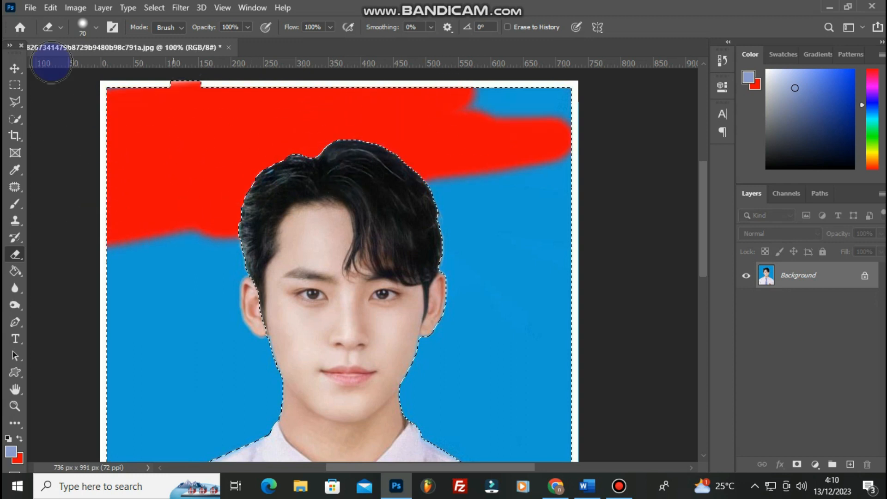
key(m)
click(591, 172)
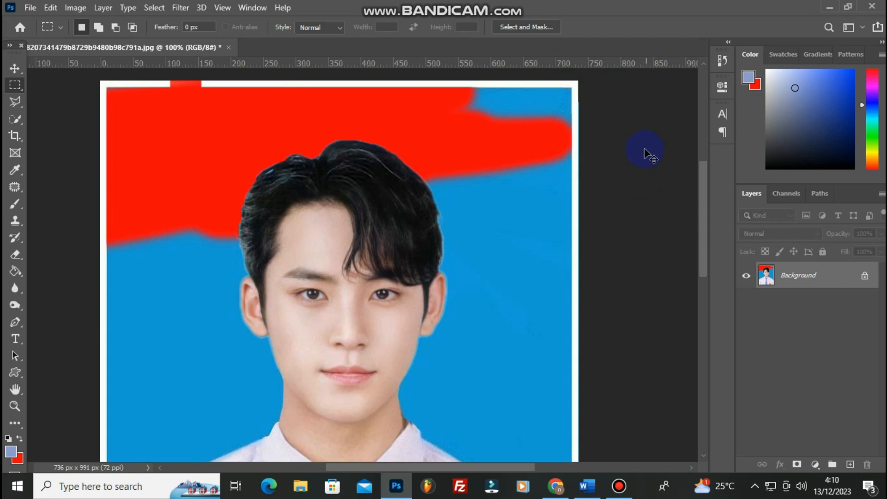
Step: Undo the deselection, the erasing and the layer deletion, and clear the restored backdrop selection
key(ctrl+z)
key(ctrl+z)
key(ctrl+z)
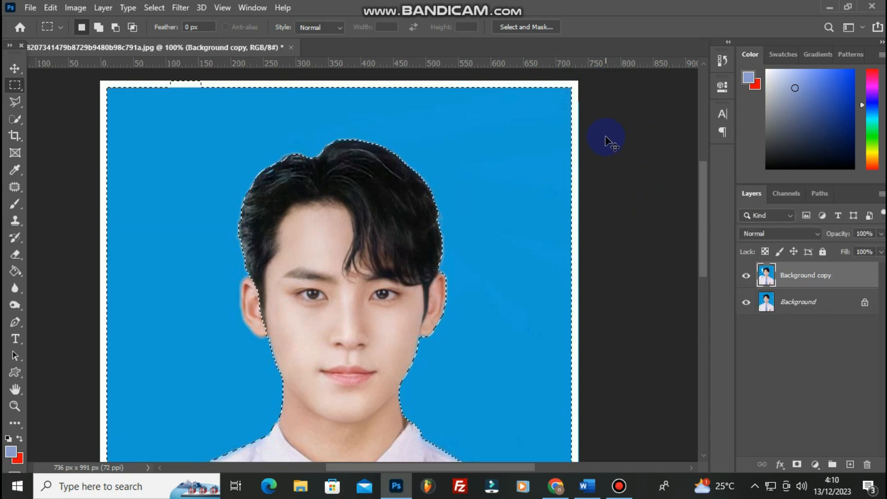
click(319, 200)
Step: Sample the blue of the tie with the Eyedropper as the foreground colour for the Paint Bucket
click(13, 237)
click(15, 254)
click(16, 271)
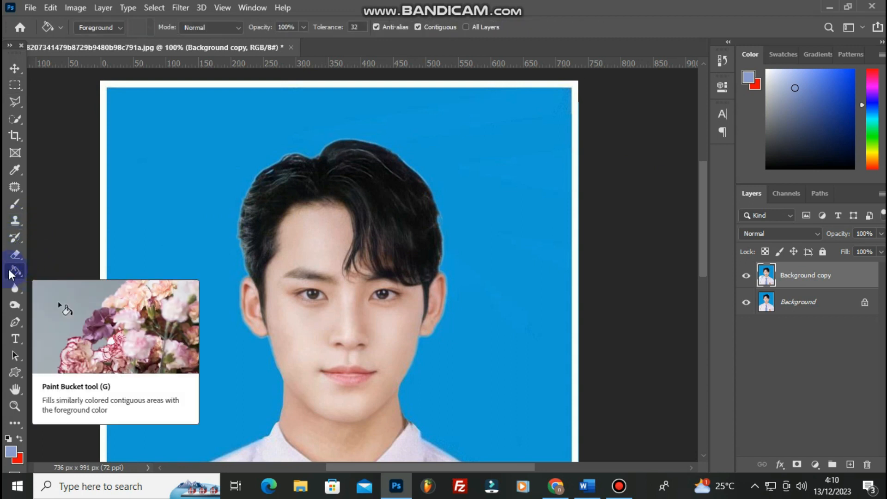
click(15, 272)
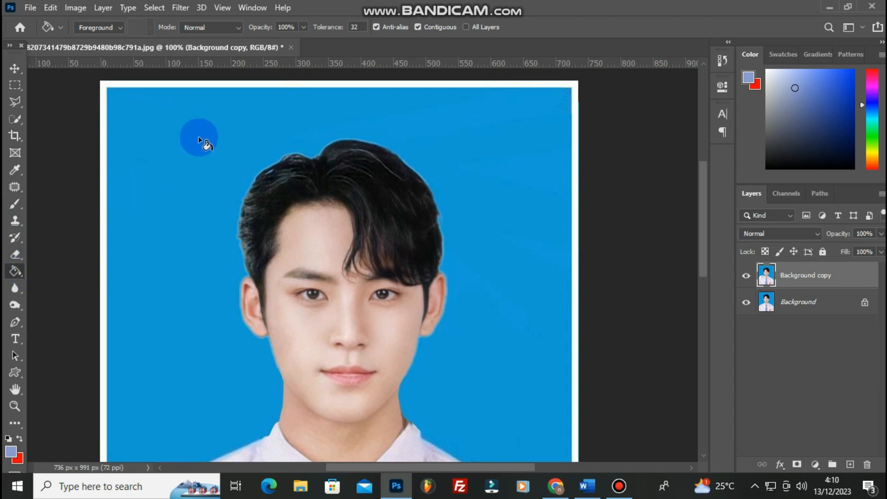
scroll(325, 161, down, 2)
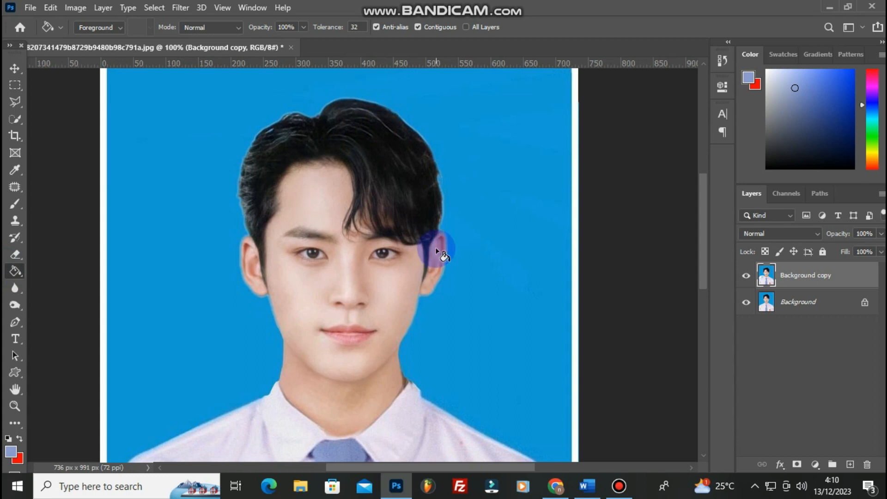
scroll(350, 167, up, 3)
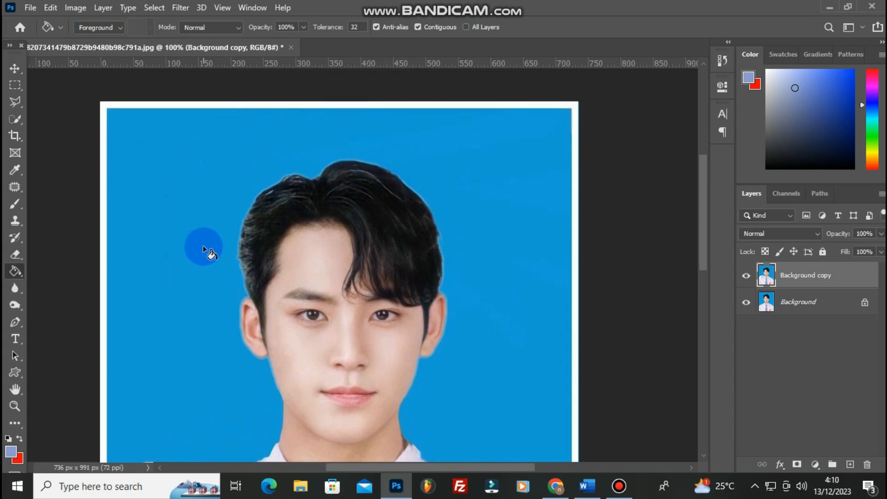
scroll(231, 241, down, 7)
scroll(26, 223, down, 4)
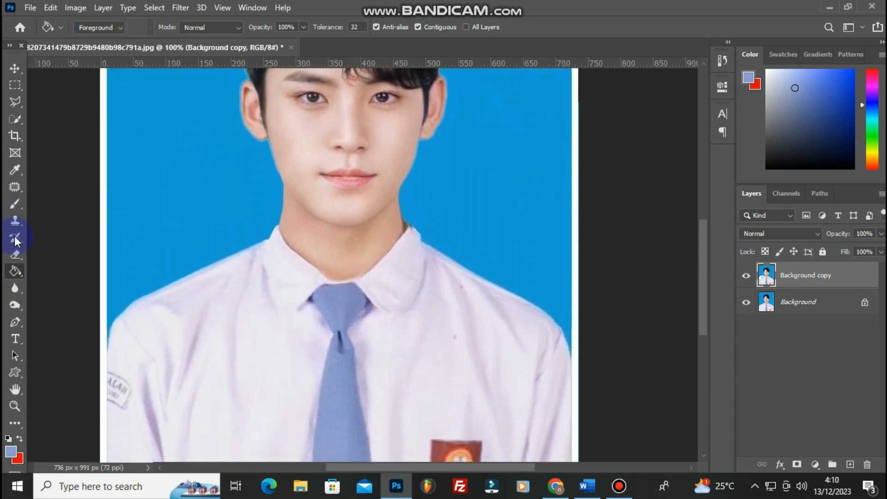
click(14, 170)
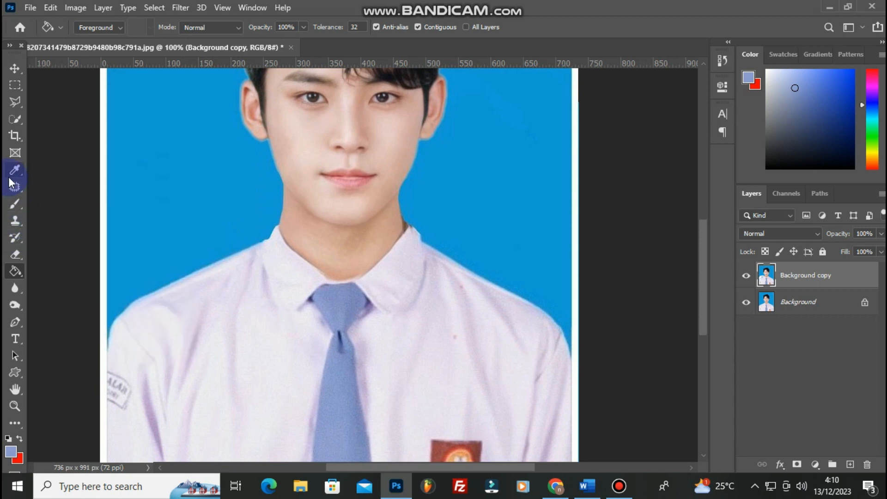
scroll(333, 362, down, 2)
click(111, 369)
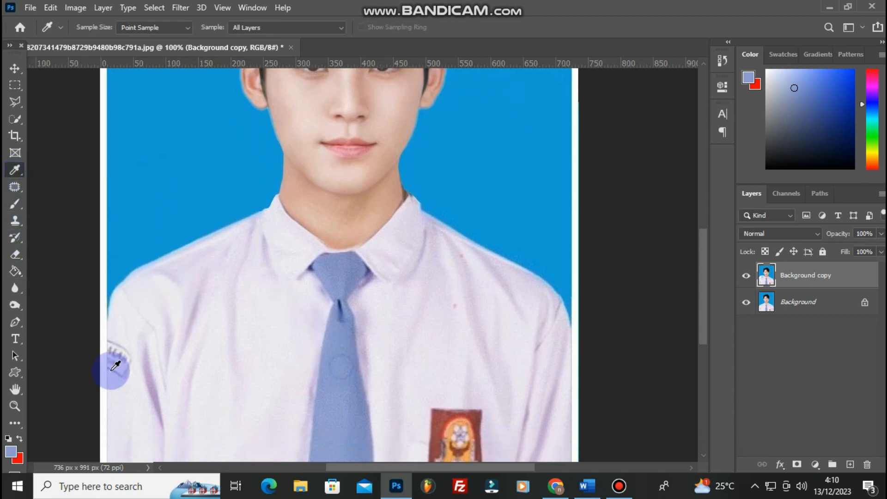
Step: Fill the blue backdrop and its leftover patches above the shoulder with the tie colour using the Paint Bucket tool
click(16, 273)
scroll(87, 265, up, 4)
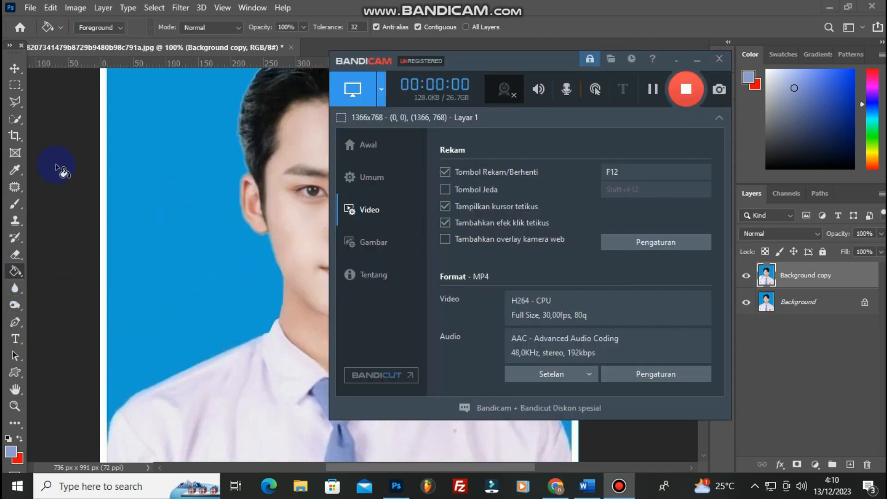
click(91, 290)
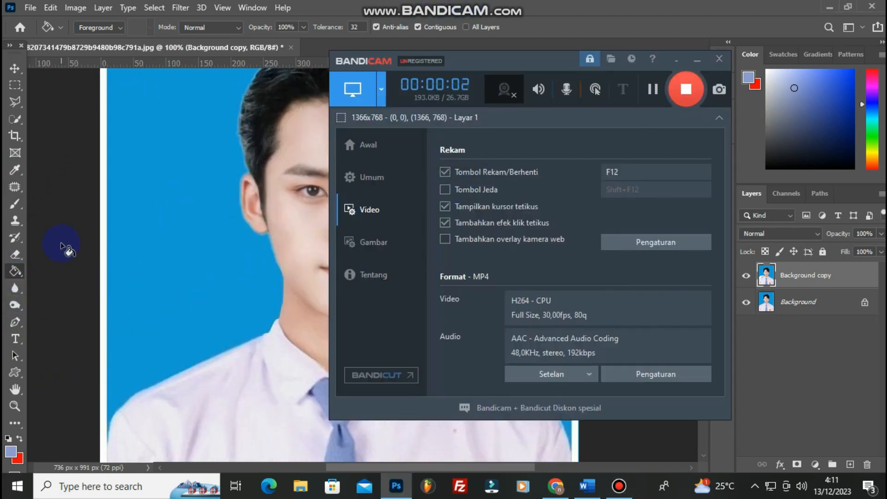
click(695, 59)
click(16, 273)
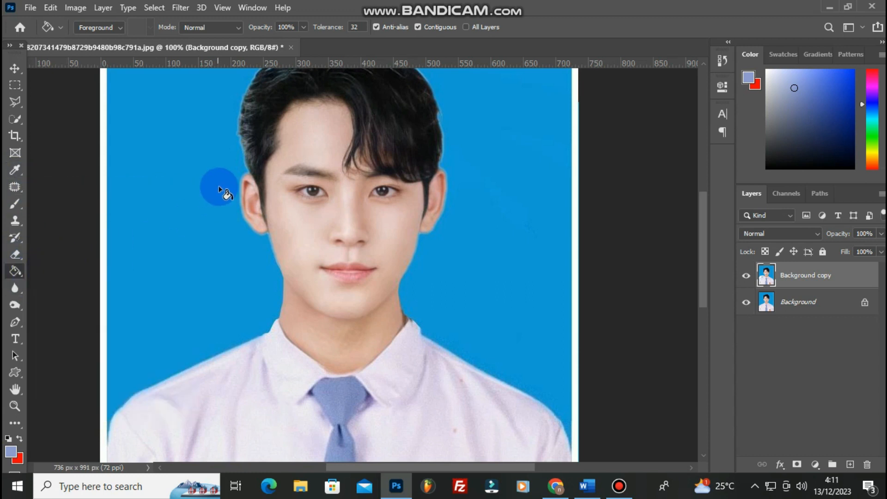
scroll(218, 185, up, 5)
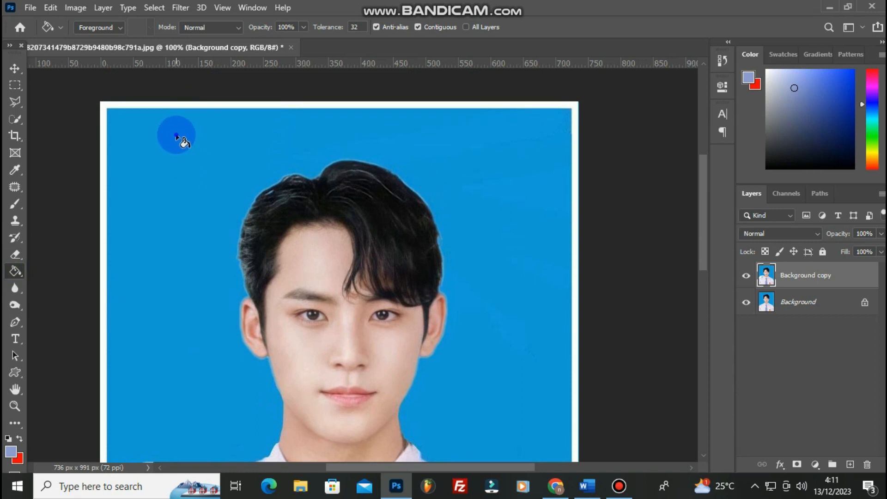
click(176, 135)
scroll(364, 263, down, 4)
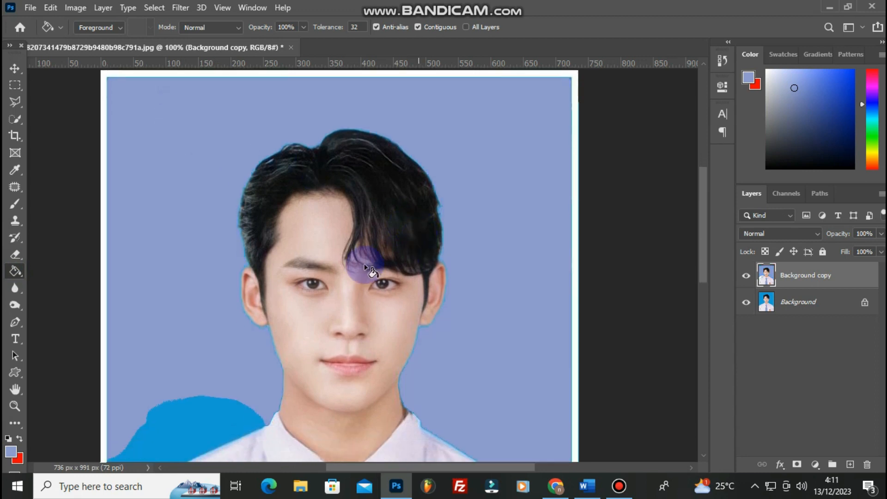
click(196, 345)
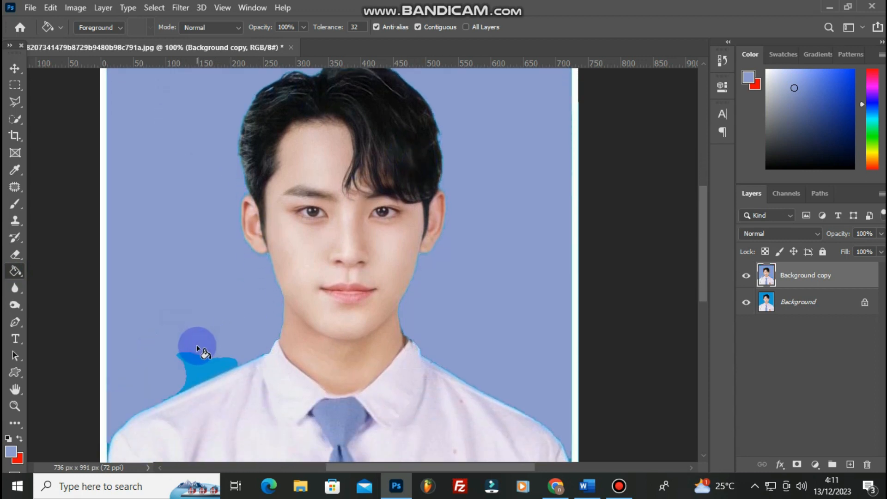
Step: Examine the recoloured backdrop and zoom in to 200% on its edges along the hair and ears
scroll(370, 317, up, 5)
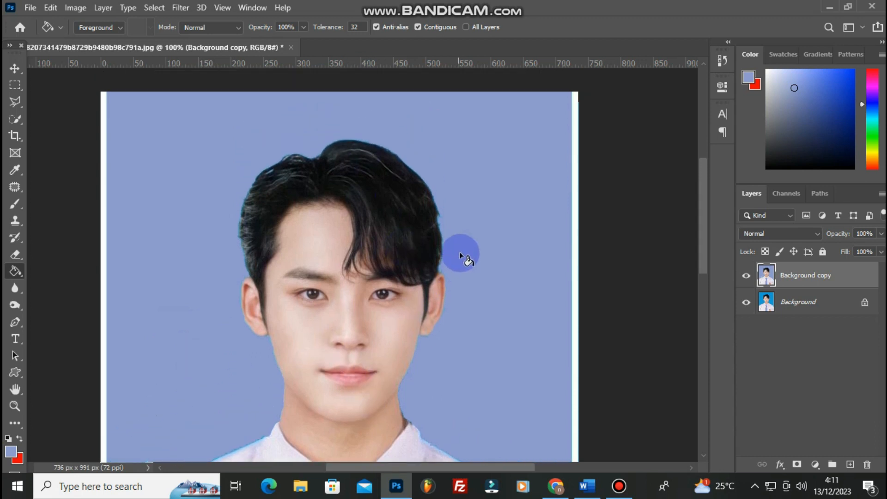
scroll(460, 253, down, 7)
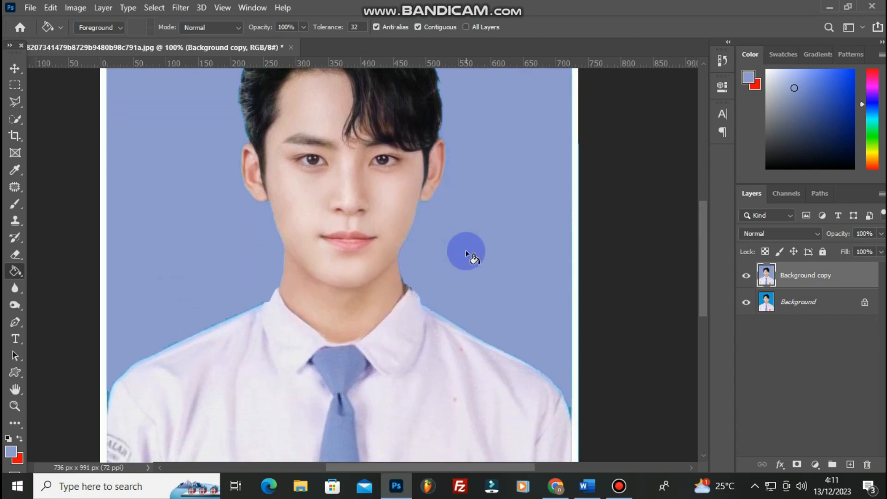
scroll(465, 267, up, 3)
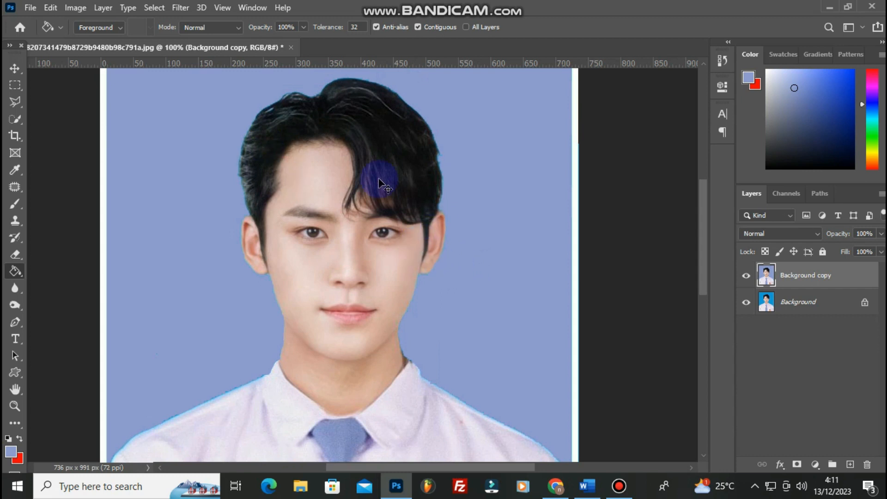
key(z)
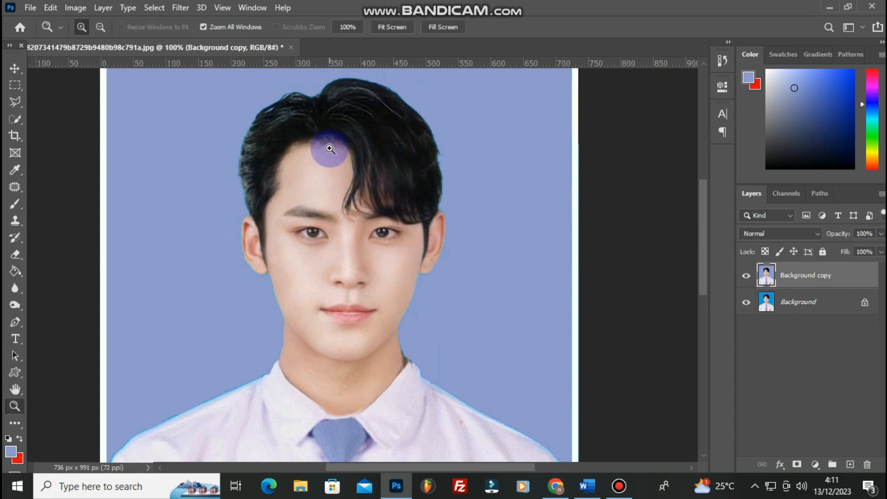
click(329, 149)
scroll(379, 211, up, 4)
alt+click(413, 224)
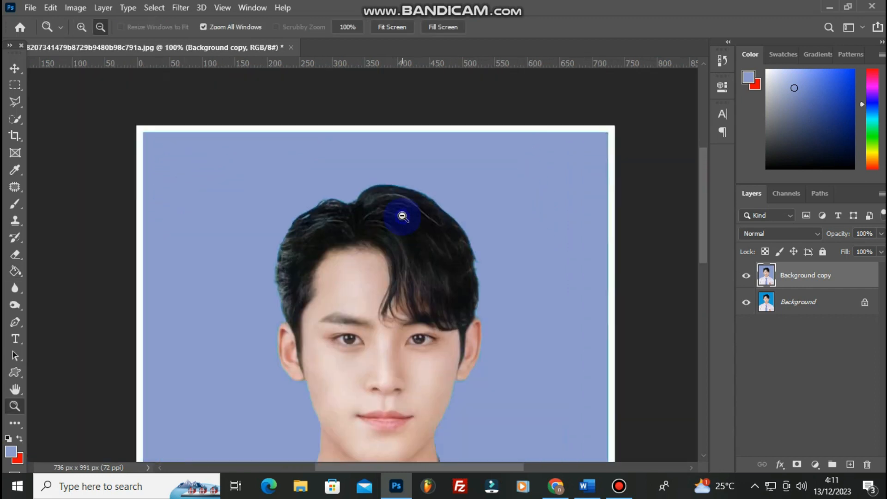
alt+click(425, 232)
click(365, 228)
click(365, 228)
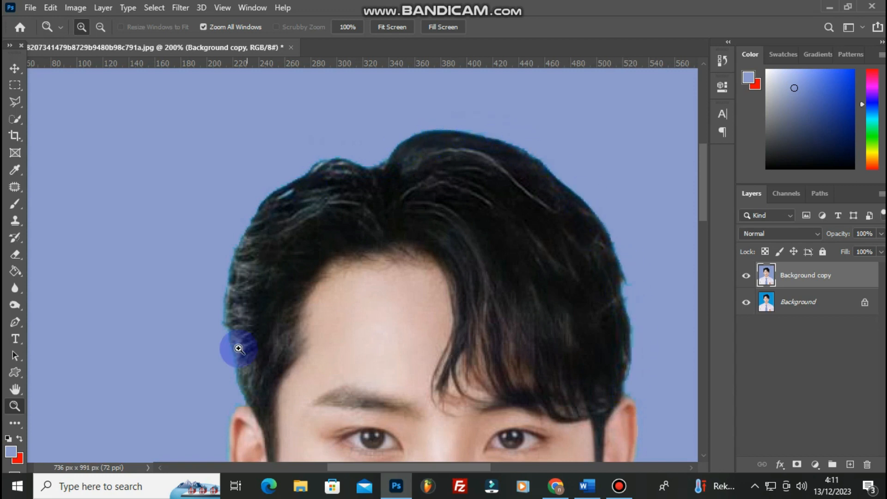
scroll(253, 331, down, 4)
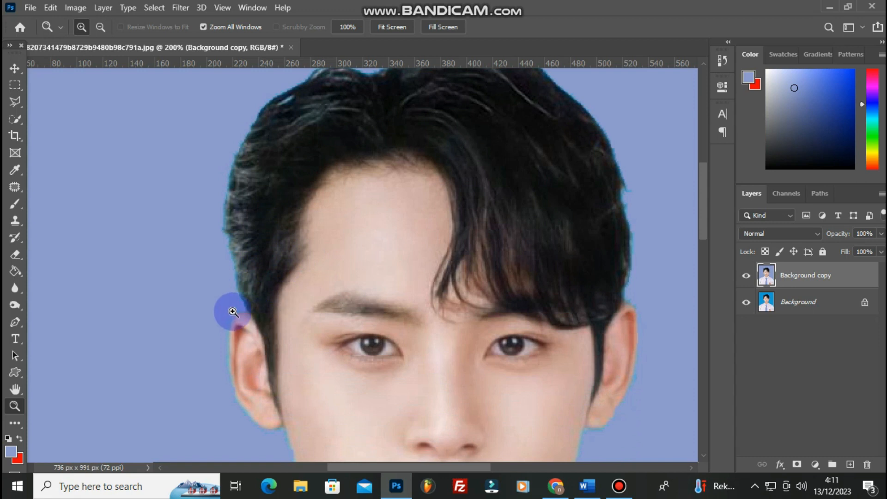
Step: Undo the Paint Bucket fills so the backdrop returns to its original bright blue
scroll(384, 129, up, 2)
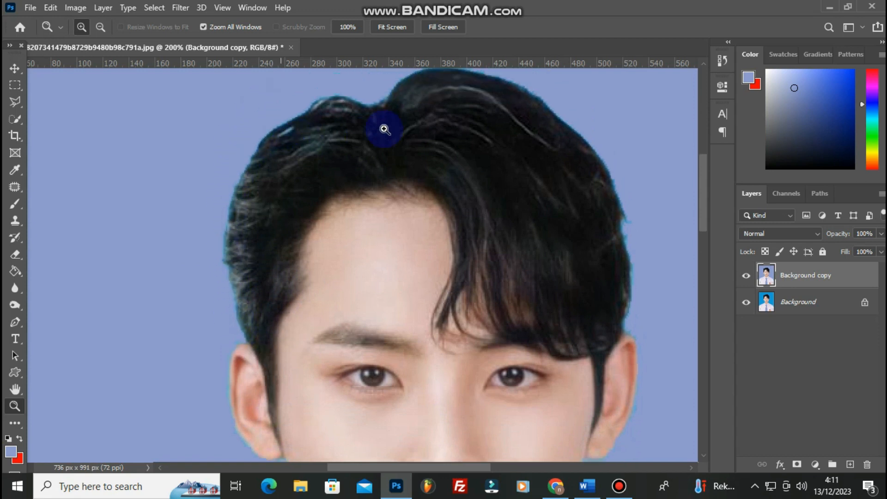
scroll(384, 130, up, 1)
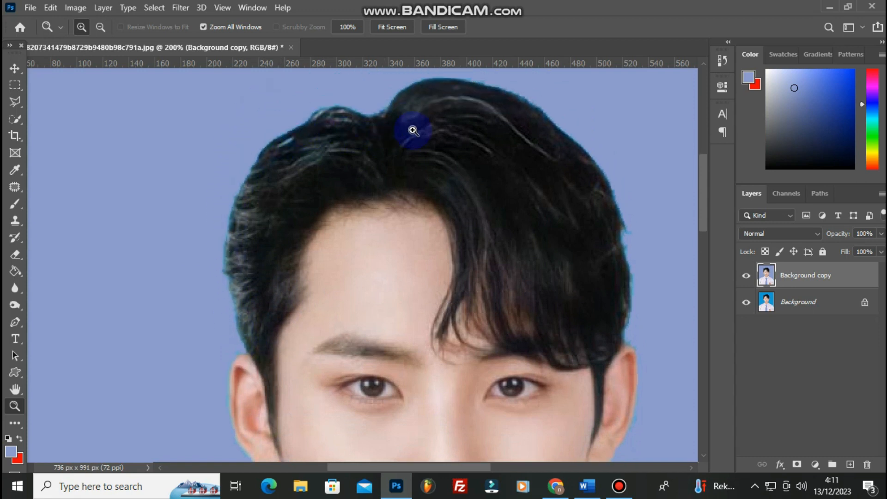
alt+click(236, 256)
alt+click(257, 251)
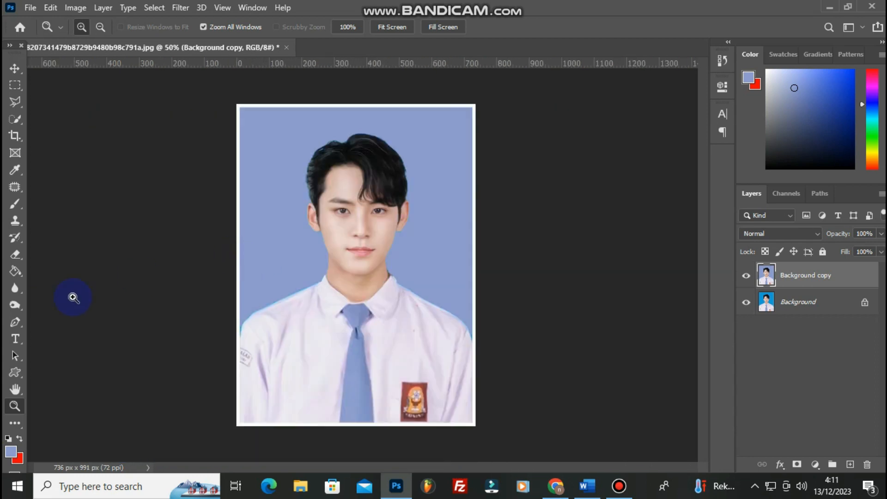
key(ctrl+z)
key(ctrl+z)
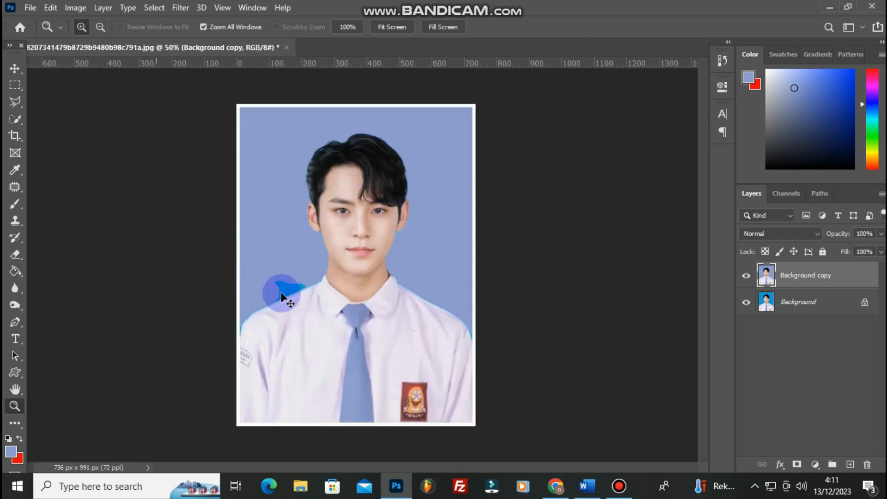
key(ctrl+z)
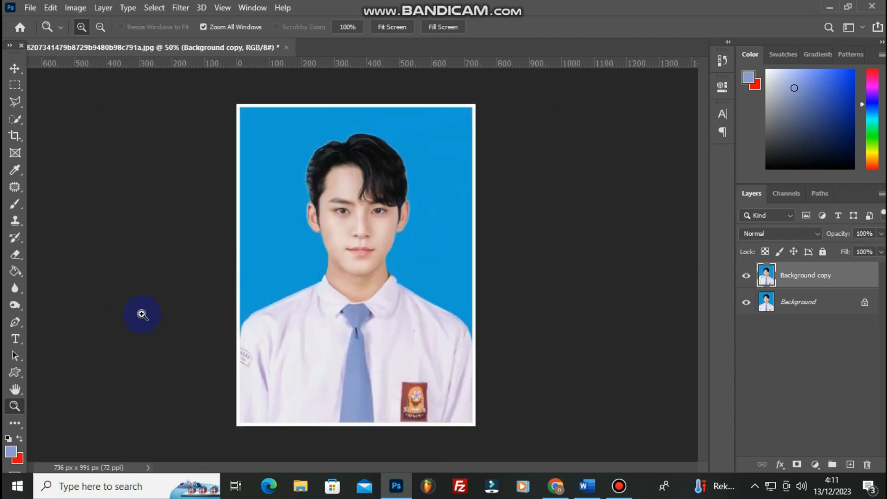
Step: Soften the portrait with the Blur tool, using a brush enlarged to 500 px
click(14, 288)
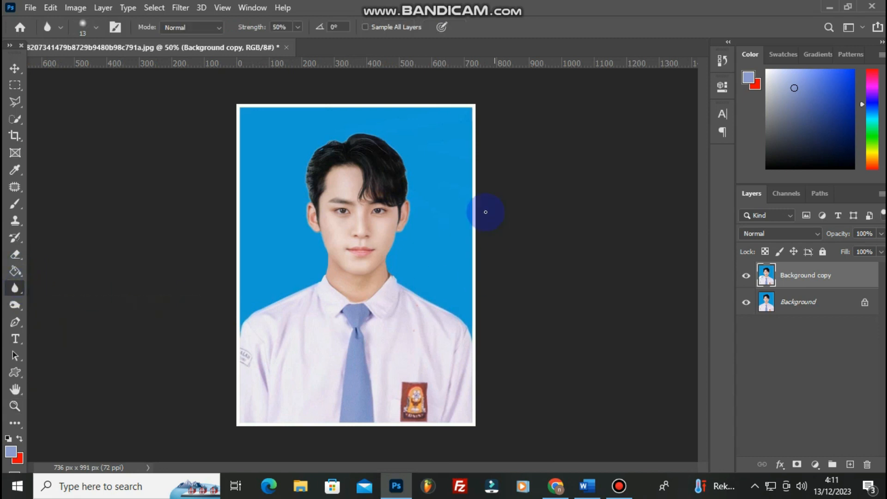
key(bracketright)
key(bracketright)
key(bracketright)
key(bracketright)
key(bracketright)
key(bracketright)
key(bracketright)
key(bracketright)
key(bracketright)
key(bracketright)
key(bracketright)
key(bracketright)
key(bracketright)
key(bracketright)
key(bracketright)
key(bracketright)
key(bracketright)
key(bracketright)
key(bracketright)
key(bracketright)
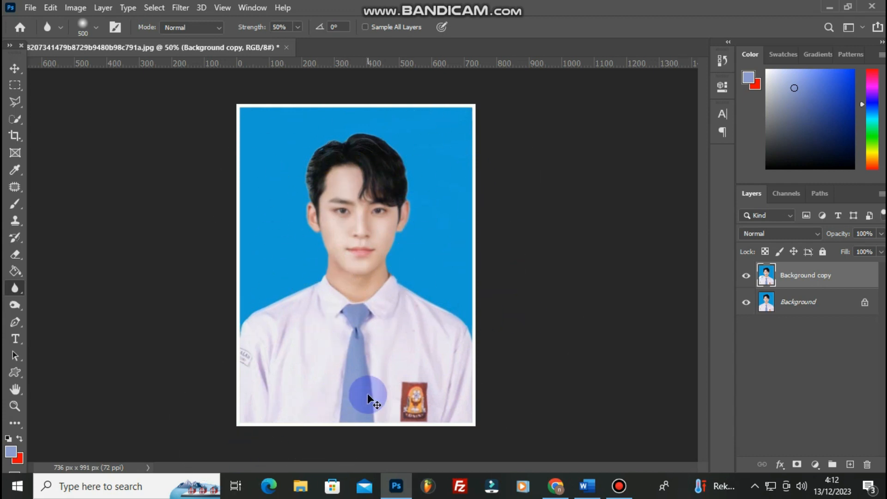
Step: Darken the light strands along the top of the hair with the Burn tool
click(11, 306)
drag(393, 178, 400, 181)
key(z)
scroll(318, 232, up, 13)
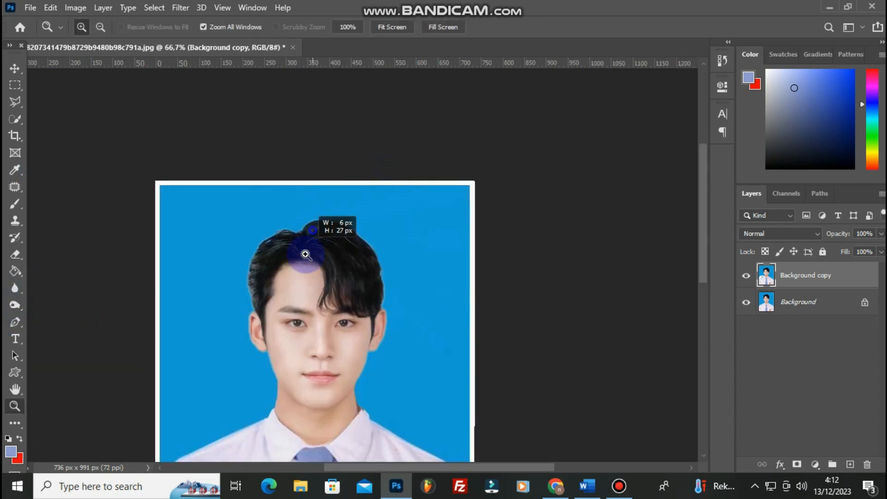
scroll(329, 281, down, 9)
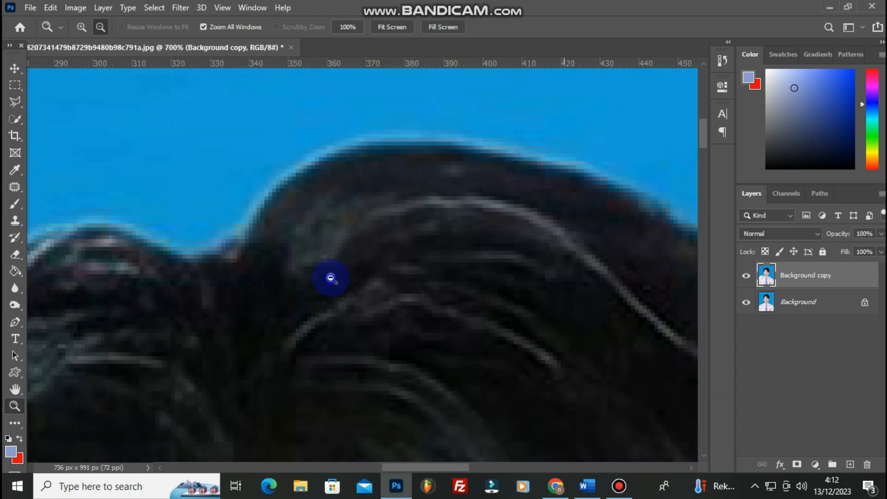
scroll(318, 298, down, 1)
scroll(318, 298, down, 2)
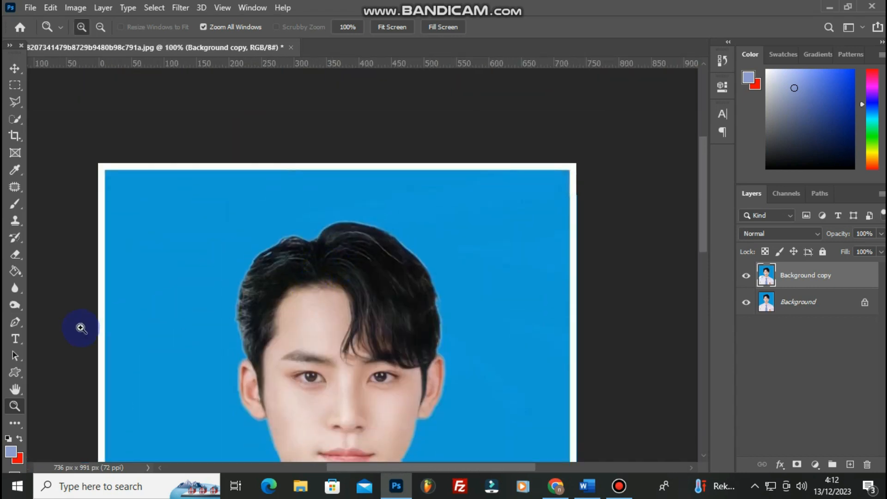
click(15, 305)
mouse_move(257, 247)
mouse_down()
mouse_move(288, 257)
mouse_move(411, 267)
mouse_up()
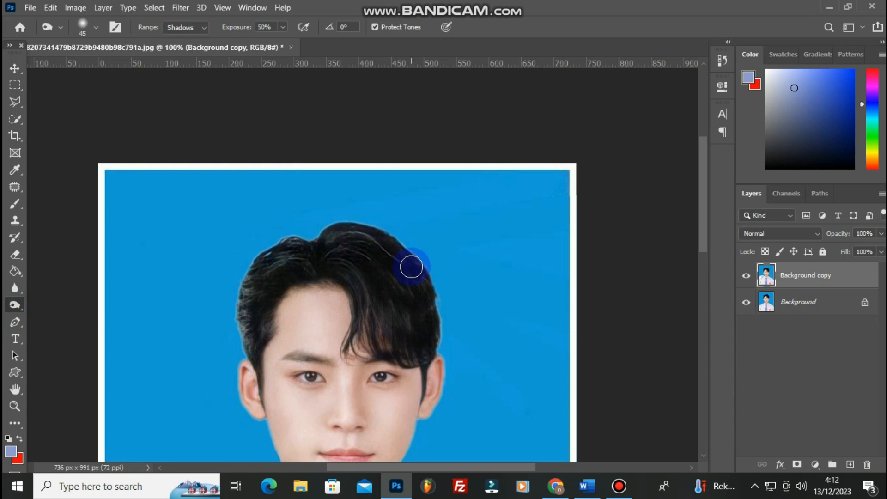
drag(412, 267, 367, 246)
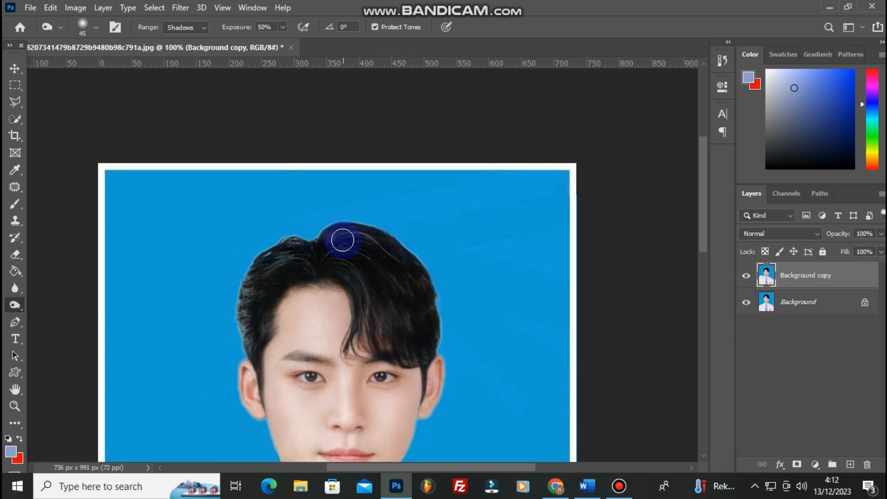
mouse_move(330, 243)
mouse_down()
mouse_move(367, 242)
mouse_move(343, 232)
mouse_move(356, 244)
mouse_up()
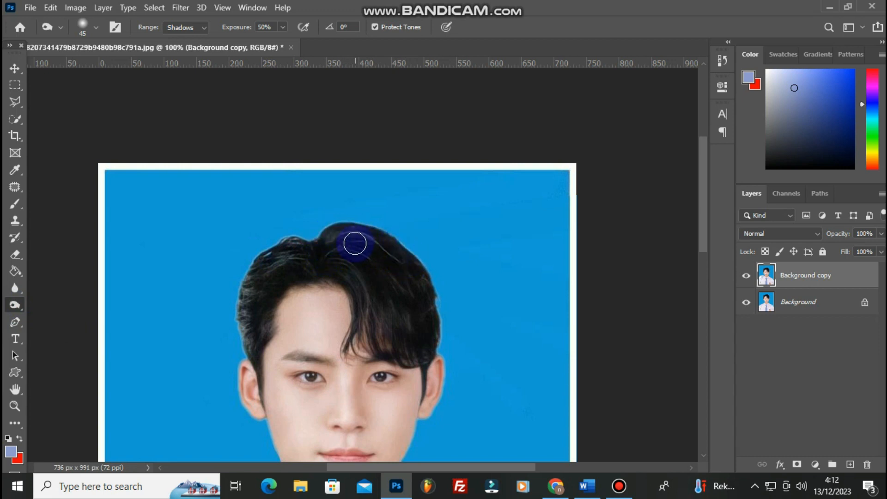
Step: Burn the hair beside the ear at 200% zoom and continue darkening across the crown to the opposite side
scroll(351, 235, down, 4)
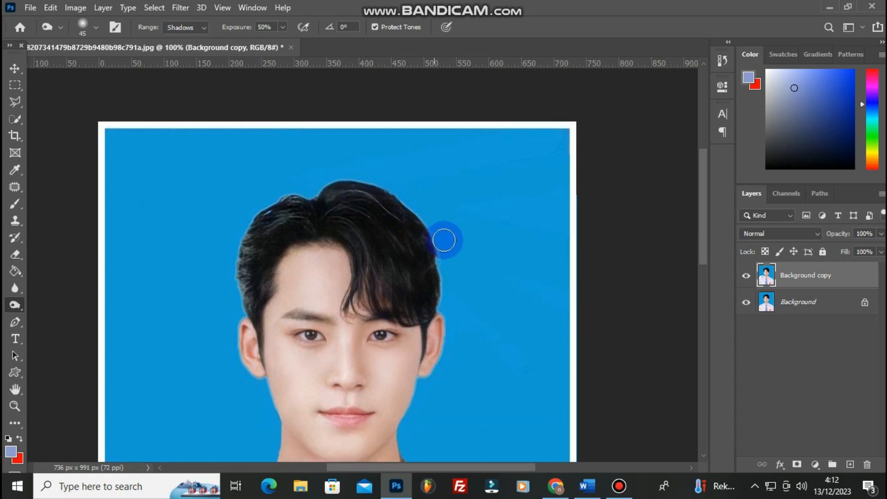
scroll(198, 268, down, 5)
key(z)
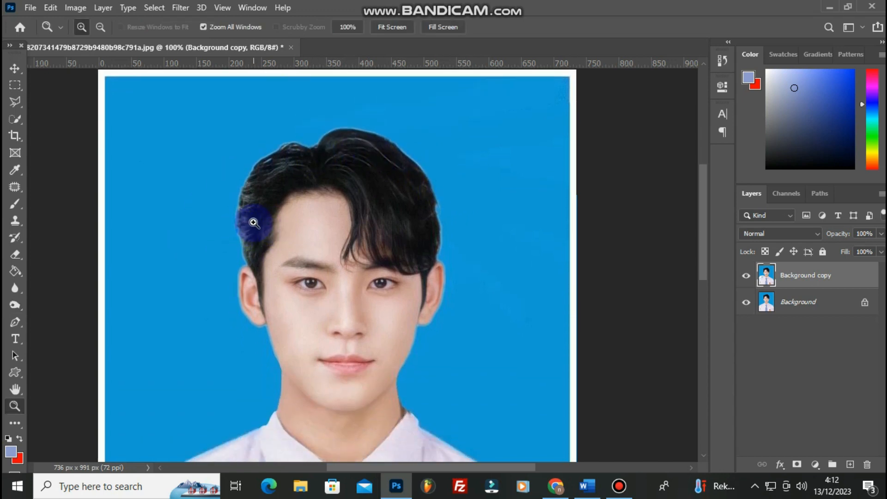
click(252, 218)
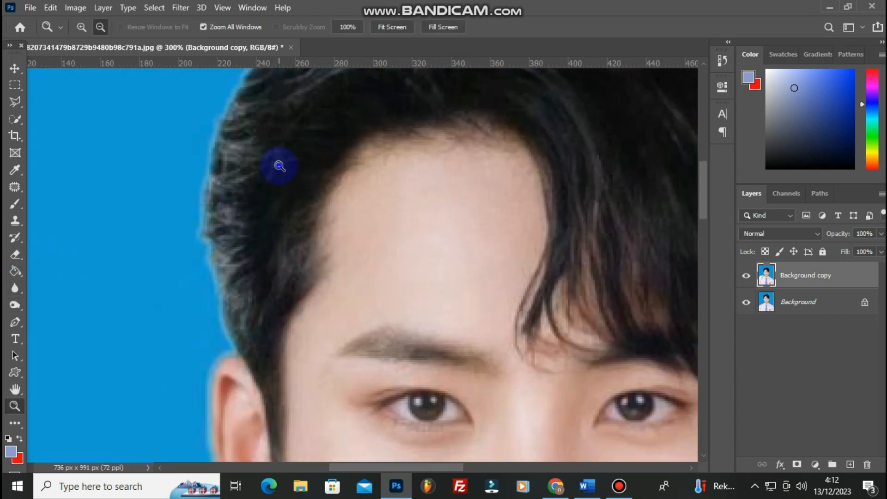
alt+click(277, 164)
alt+click(343, 158)
click(301, 169)
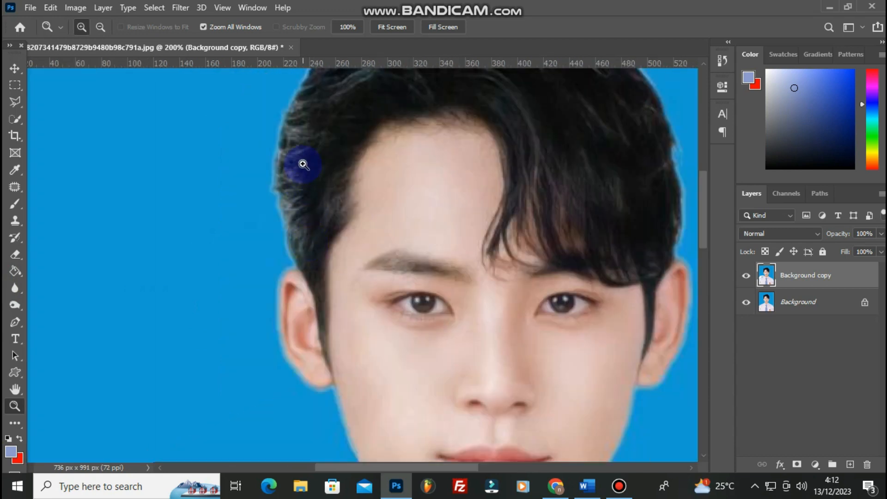
scroll(285, 230, up, 2)
click(14, 306)
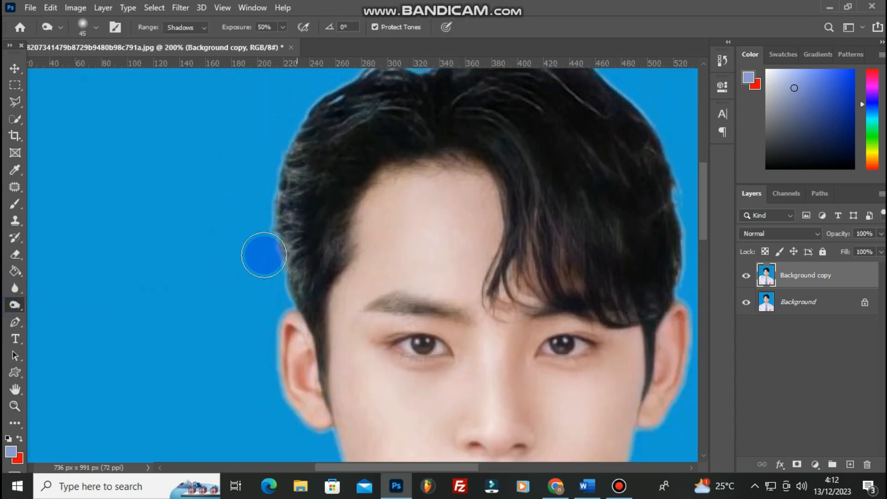
mouse_move(293, 250)
mouse_down()
mouse_move(300, 168)
mouse_move(308, 187)
mouse_up()
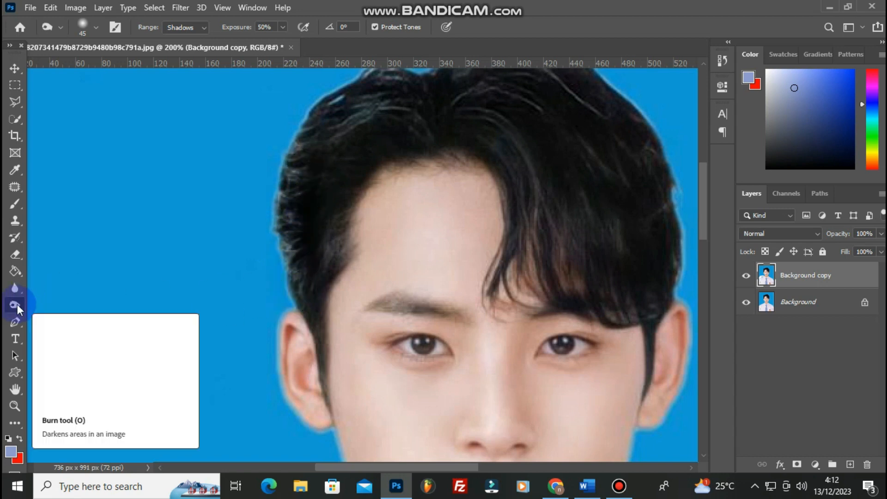
mouse_move(316, 173)
mouse_down()
mouse_move(291, 231)
mouse_move(317, 119)
mouse_move(406, 79)
mouse_move(333, 127)
mouse_move(497, 146)
mouse_move(525, 103)
mouse_move(548, 112)
mouse_move(656, 210)
mouse_move(623, 144)
mouse_move(659, 363)
mouse_move(664, 291)
mouse_up()
scroll(483, 156, up, 2)
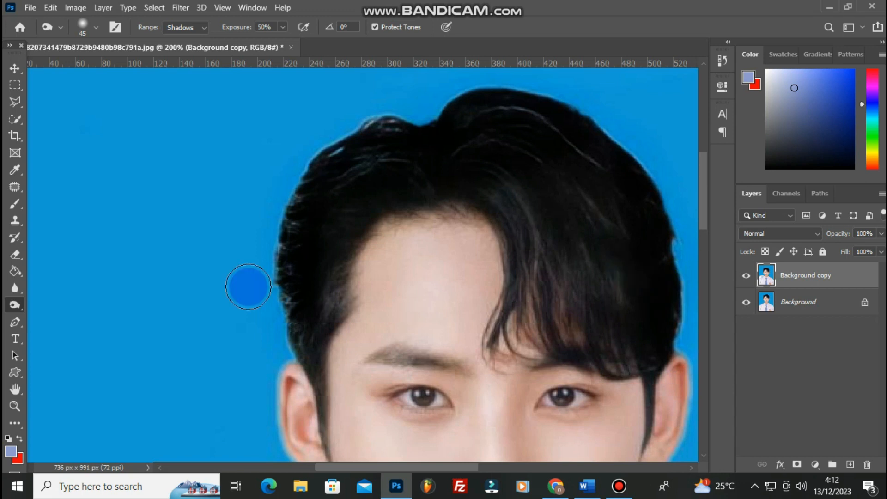
Step: Draw a closed curved Pen tool shape about 82 by 67 px on the forehead and fill it with black
click(15, 322)
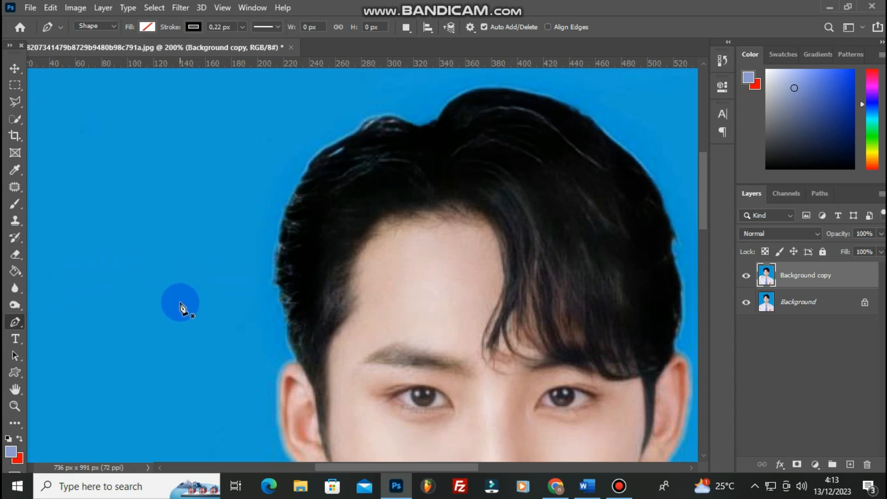
scroll(339, 263, down, 2)
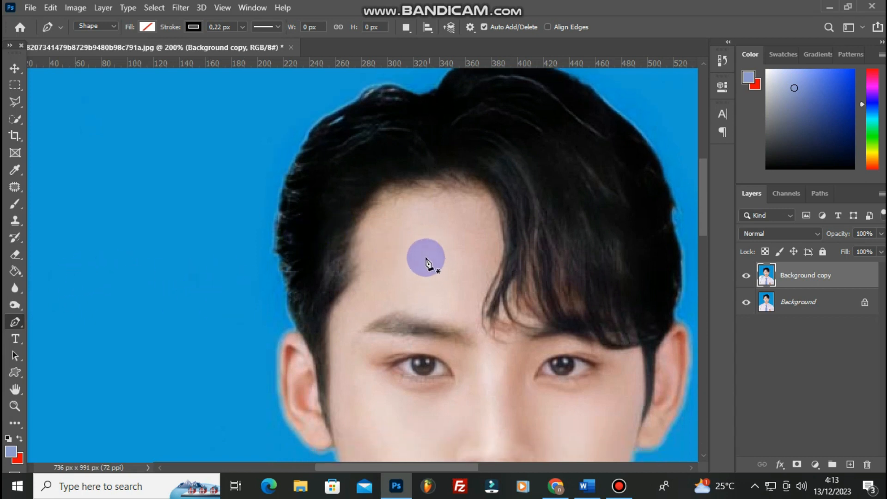
click(366, 237)
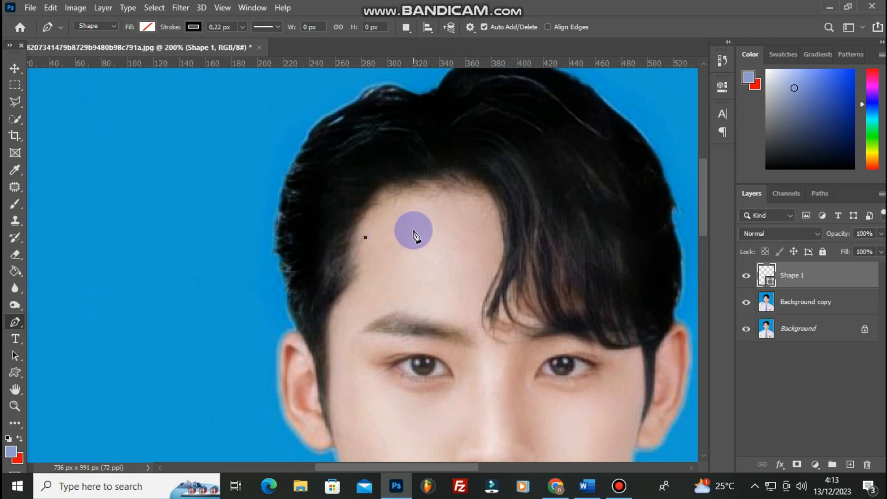
drag(439, 250, 440, 250)
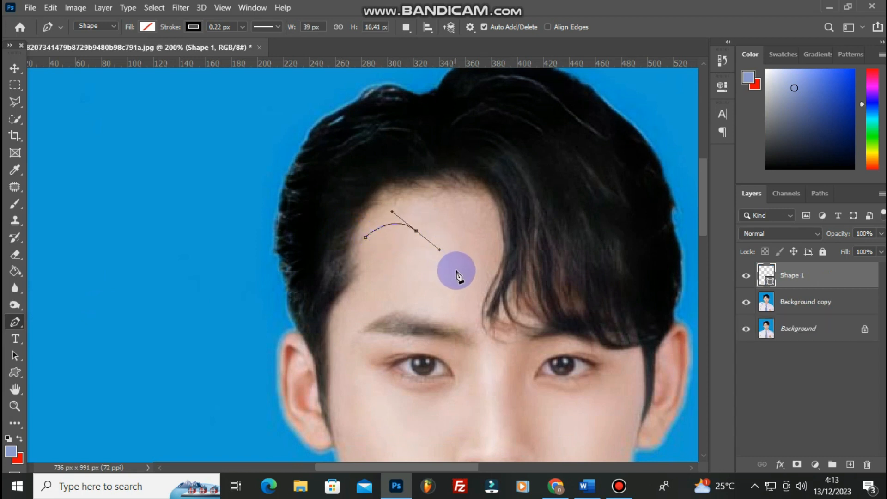
drag(461, 295, 382, 261)
click(366, 238)
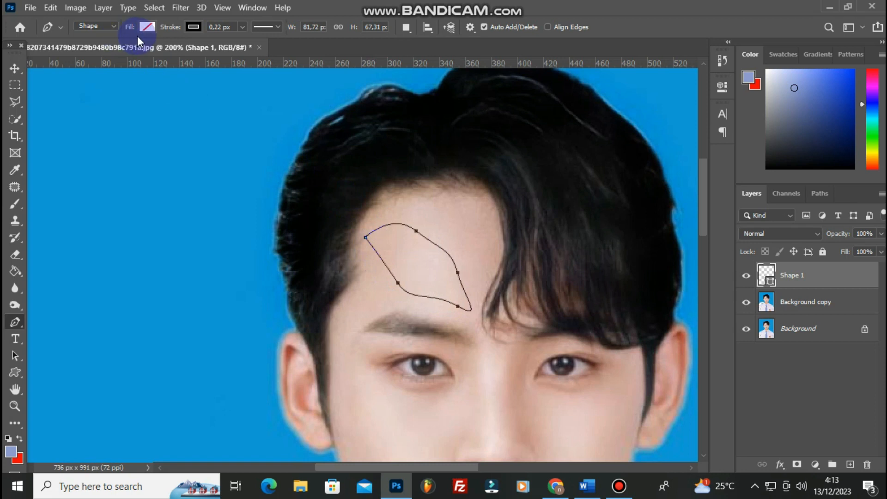
click(146, 27)
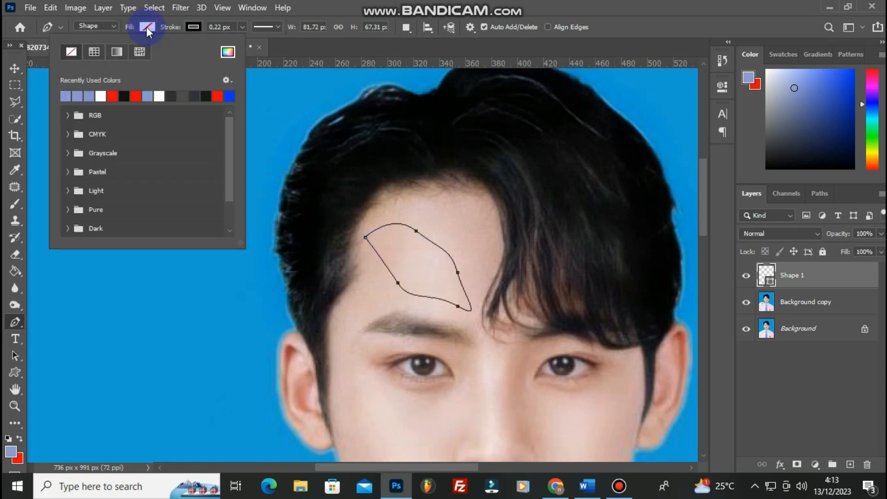
click(126, 96)
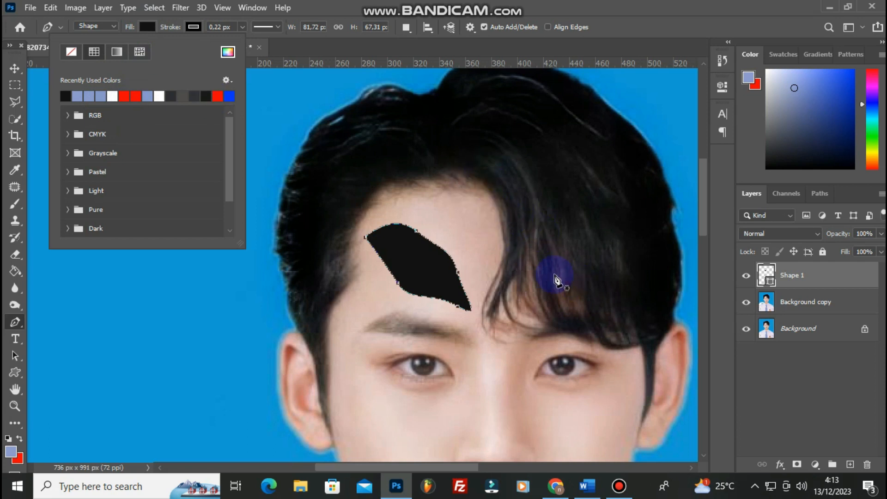
Step: Start a second Pen shape on the fringe, and undo it together with the black forehead shape
click(529, 256)
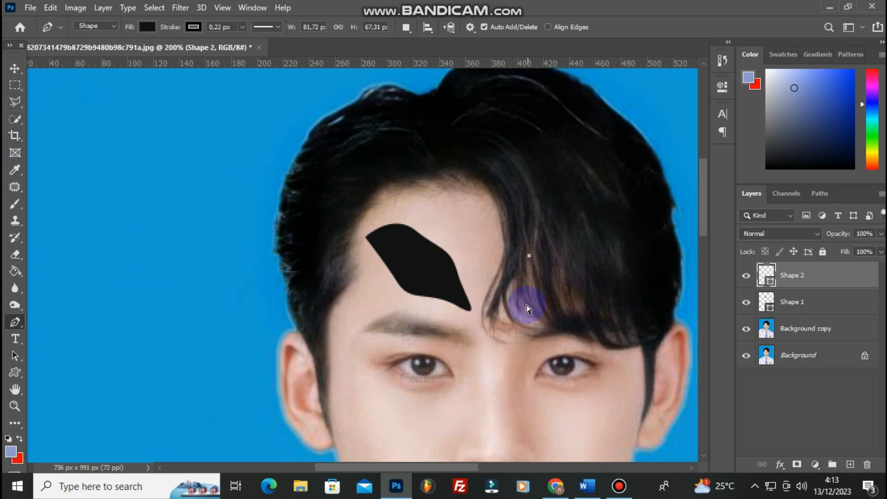
key(ctrl+z)
key(ctrl+z)
key(ctrl+z)
key(ctrl+z)
key(ctrl+z)
key(ctrl+z)
key(ctrl+z)
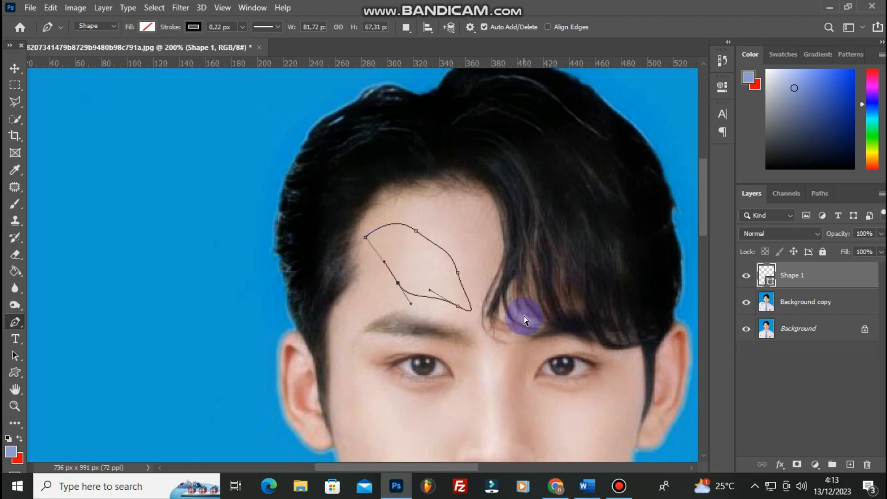
key(ctrl+z)
key(ctrl+z)
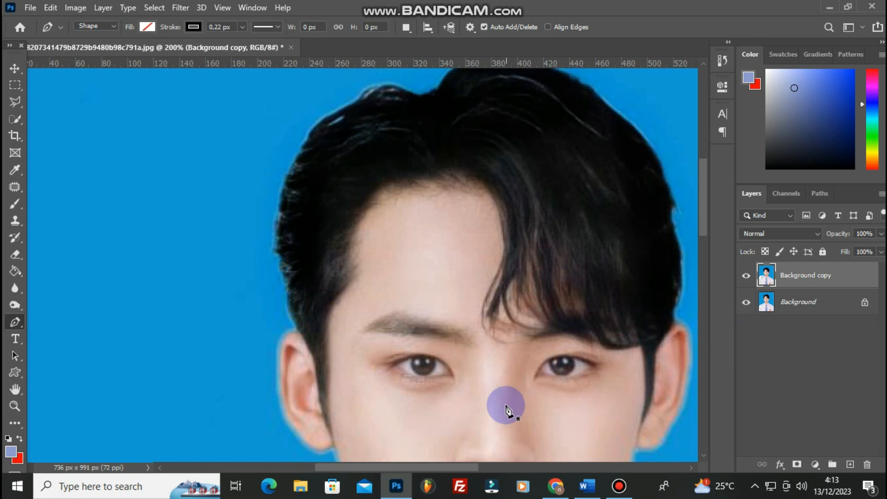
Step: Add the text "BangWP" in 60 pt Arial Bold across the portrait with the Type tool, and undo it
click(21, 342)
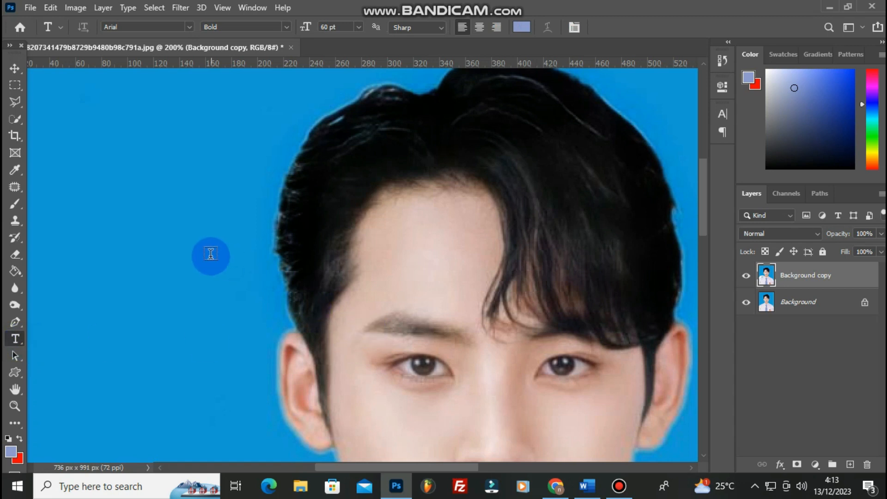
click(171, 270)
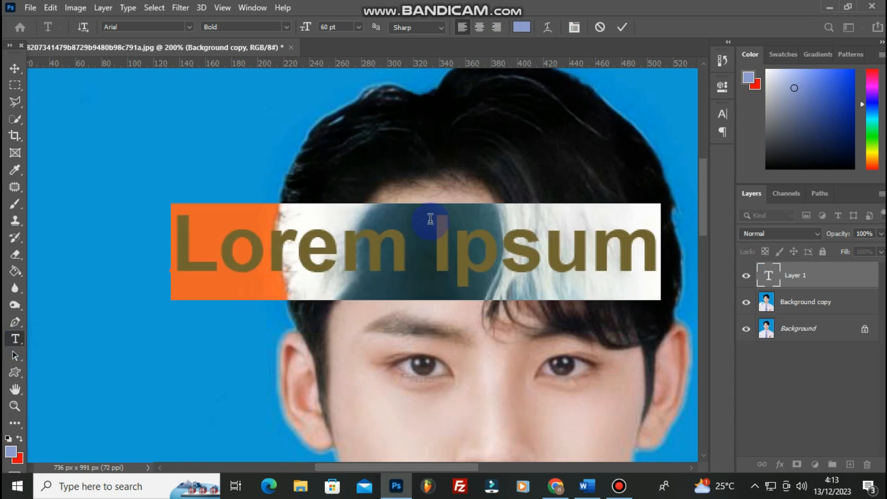
drag(430, 157, 342, 257)
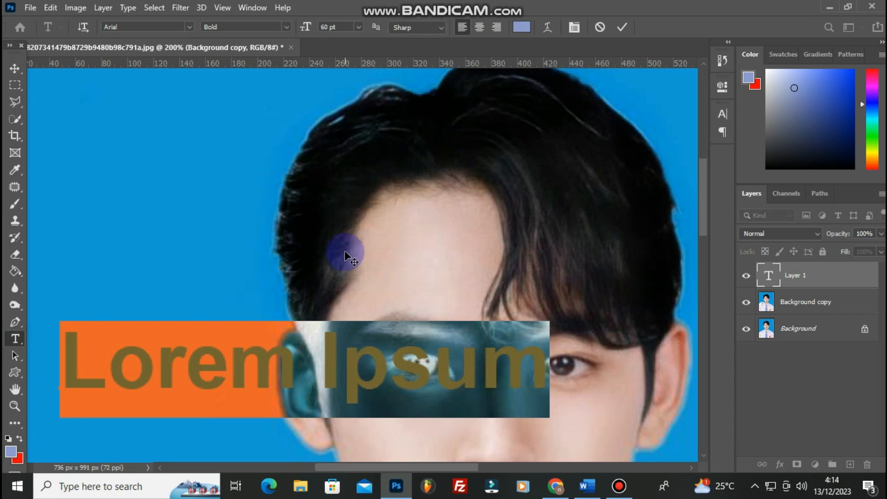
text(Bang)
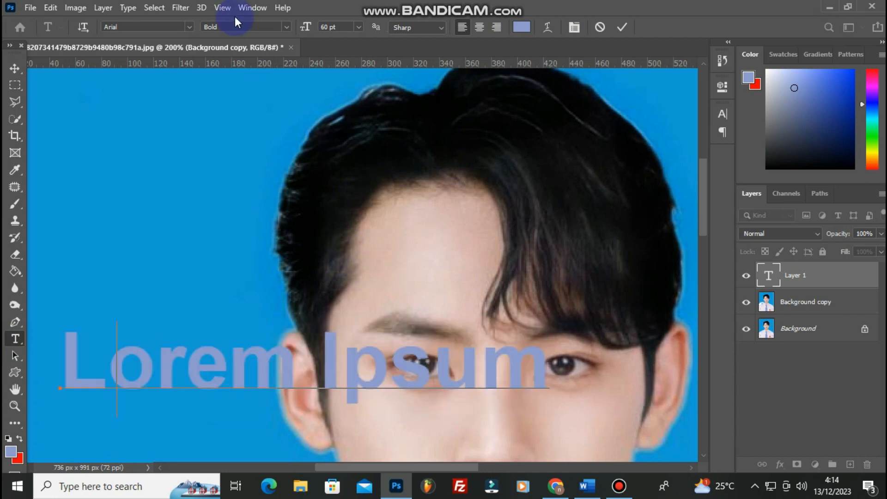
text(WP)
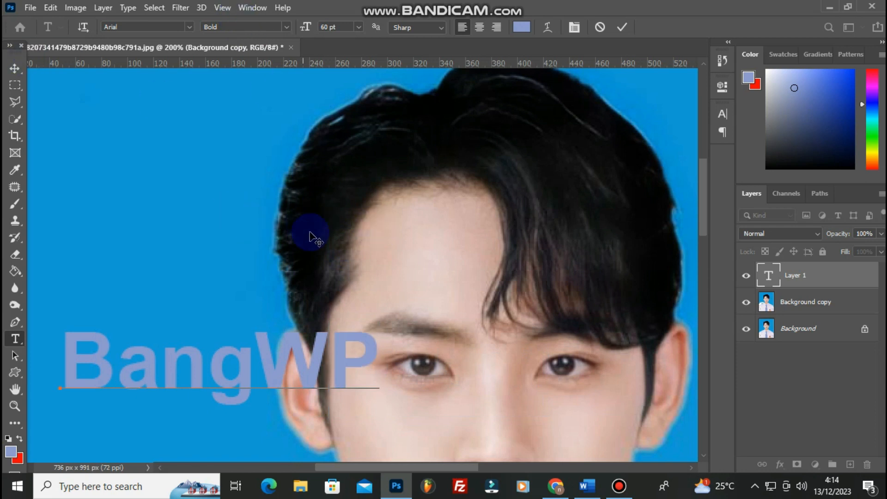
click(807, 337)
key(ctrl+z)
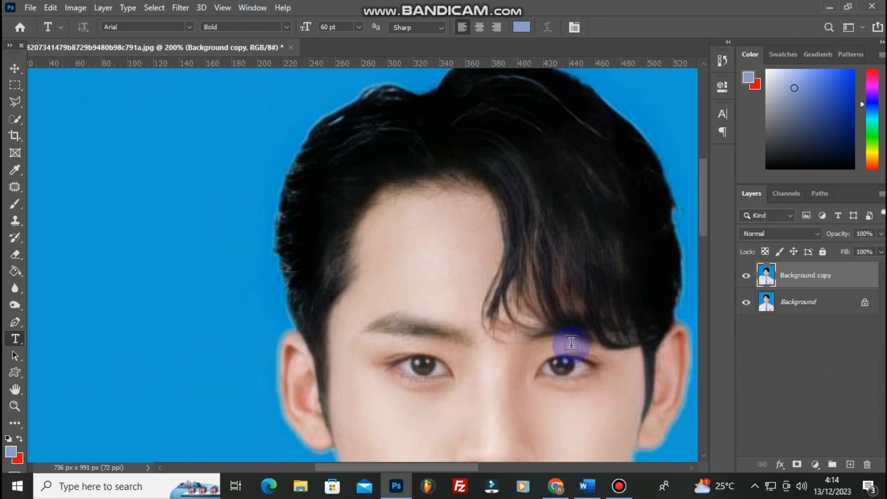
Step: Try the Path Selection tool across the forehead and eyebrow, and show its tool variants
click(16, 372)
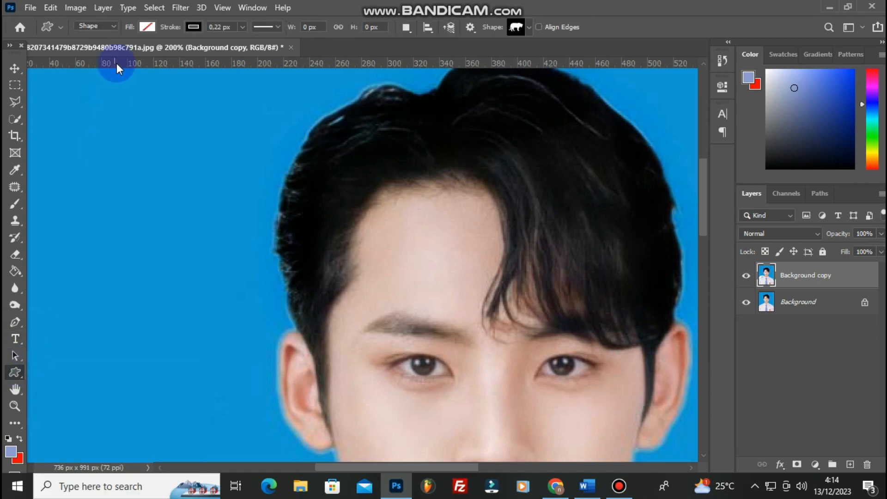
click(15, 356)
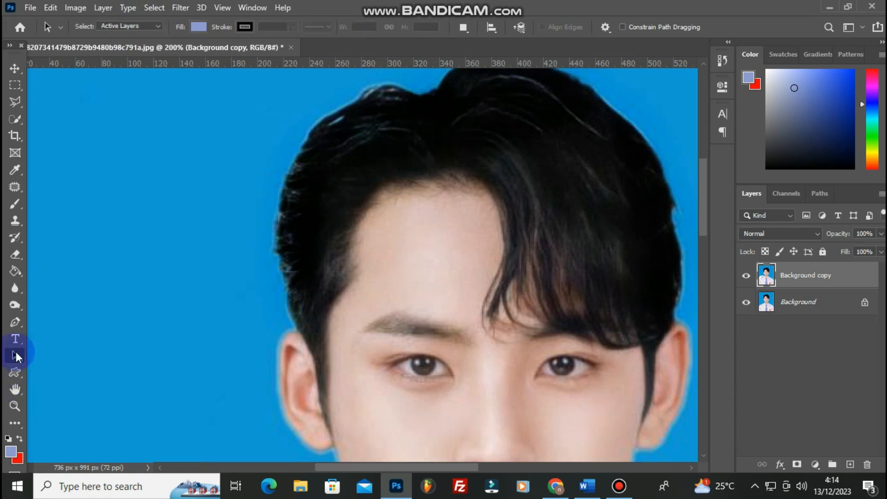
drag(440, 226, 423, 298)
drag(356, 246, 438, 320)
click(361, 332)
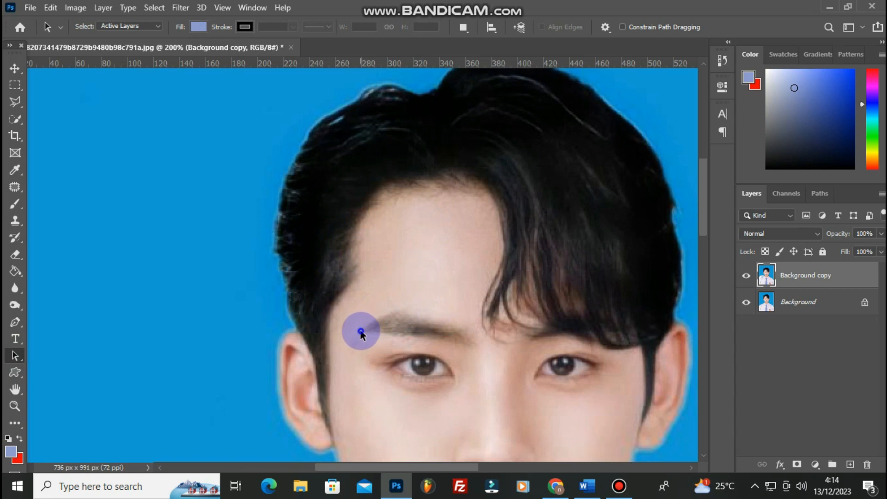
click(15, 372)
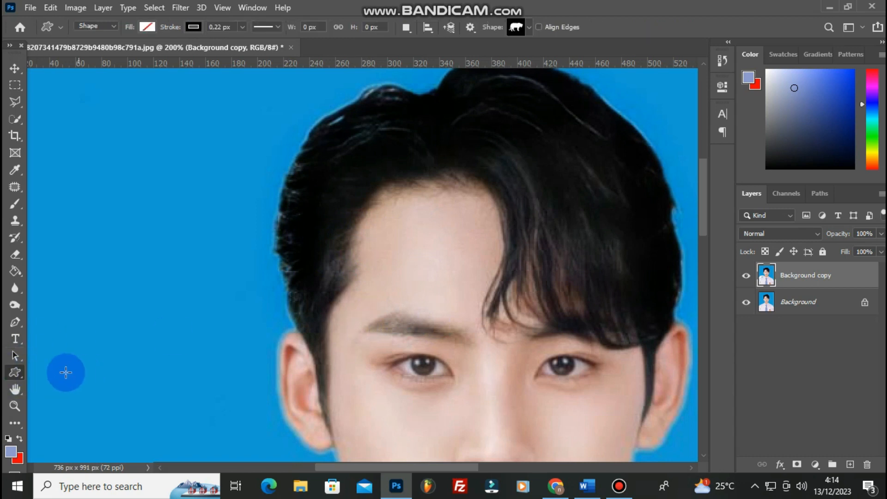
click(13, 355)
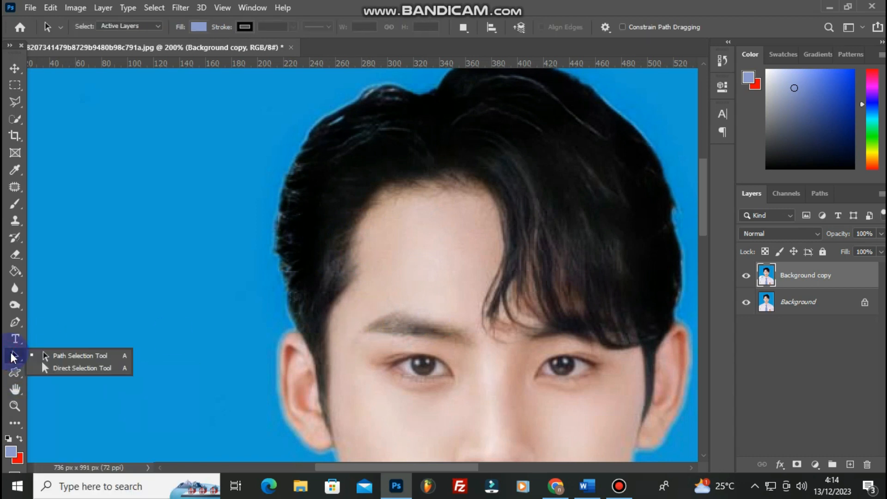
Step: Draw a five-sided Polygon tool star about 137 by 131 px on the blue background, and undo it
click(14, 372)
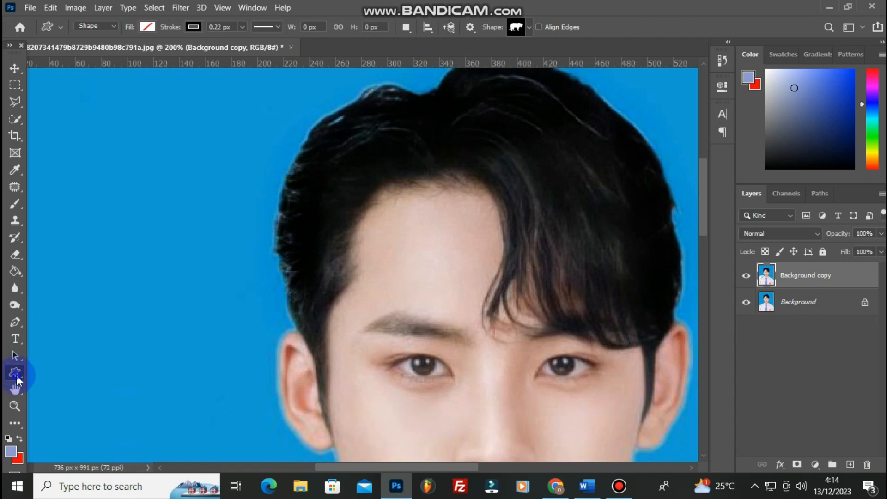
click(16, 373)
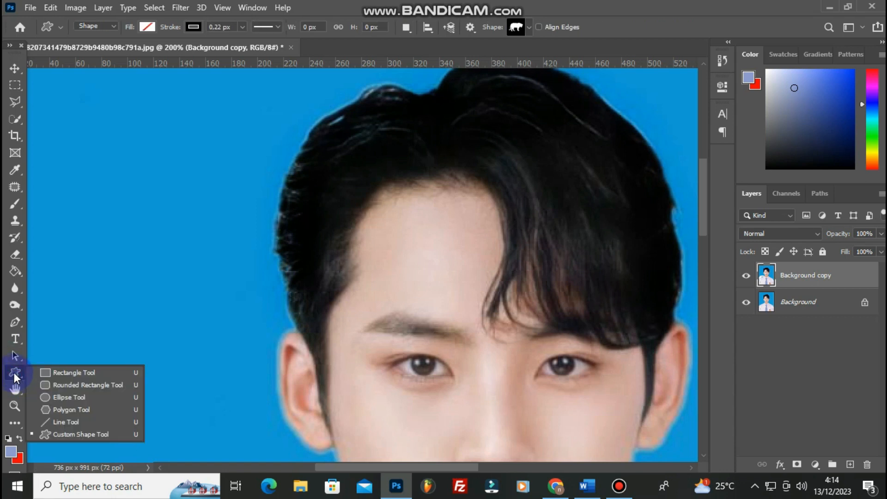
click(14, 373)
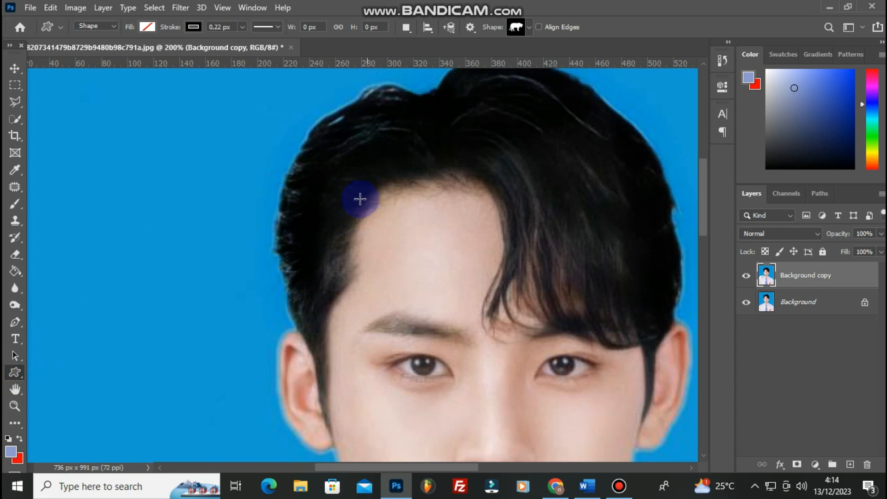
click(15, 373)
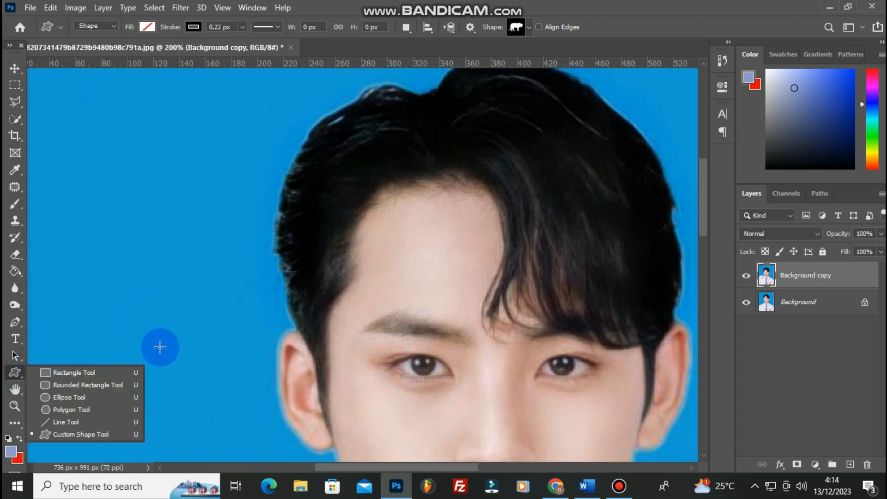
click(99, 409)
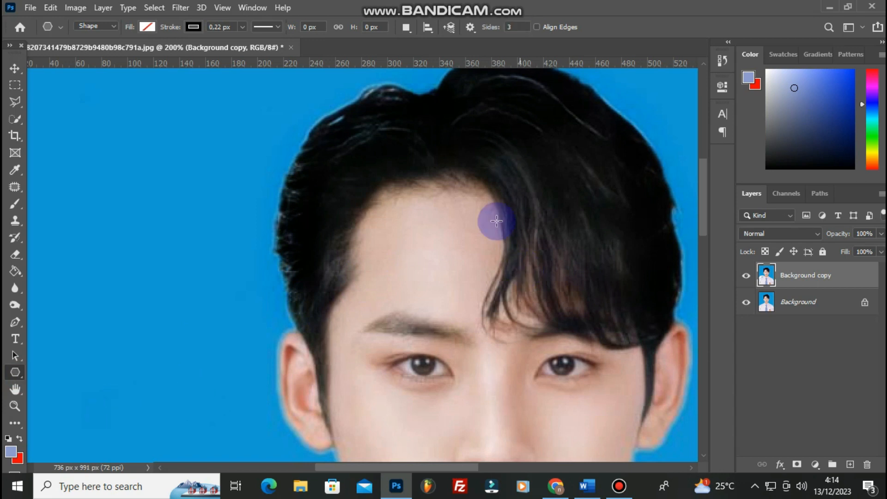
click(519, 27)
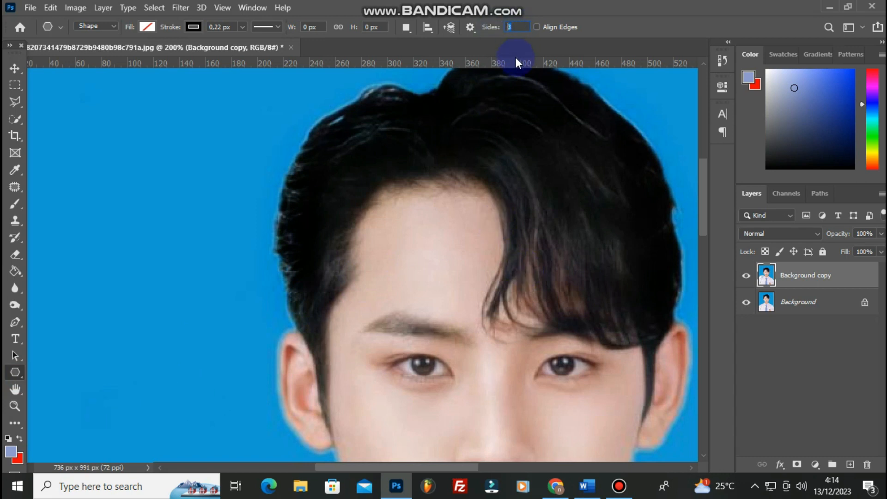
text(5)
drag(170, 192, 228, 264)
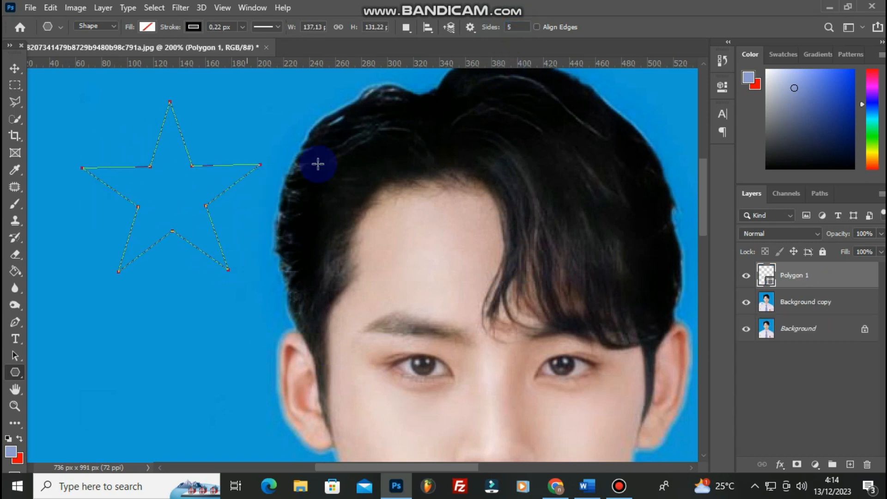
key(ctrl+z)
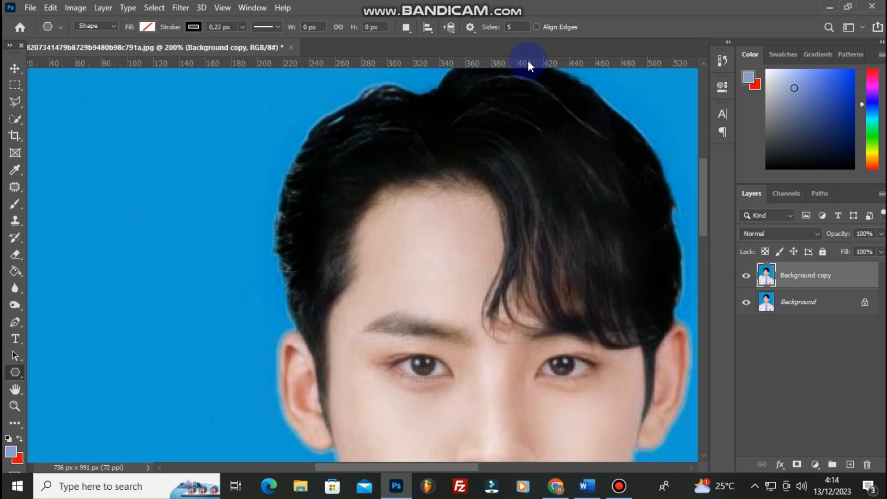
Step: Draw a four-sided star about 136 by 136 px beside the hair, and undo it
text(4)
drag(219, 149, 303, 236)
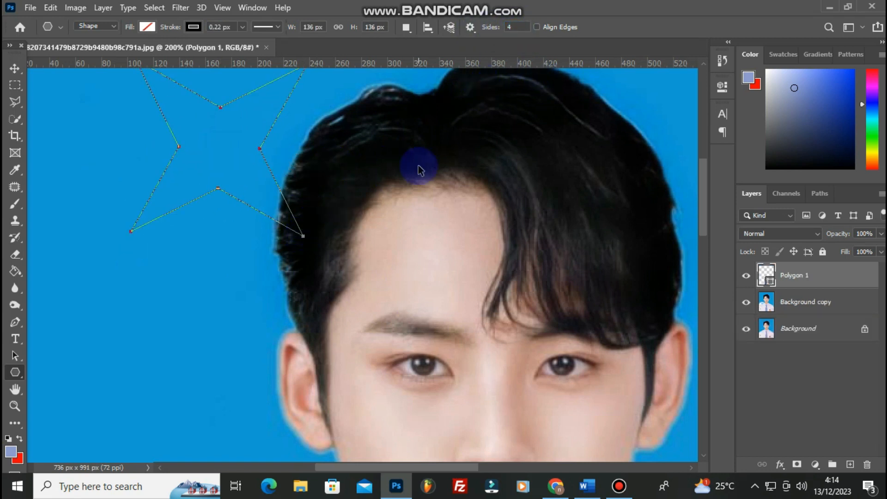
key(ctrl+z)
Step: Try to draw a polygon with 2 sides on the blue background
click(515, 26)
text(2)
click(193, 153)
click(316, 186)
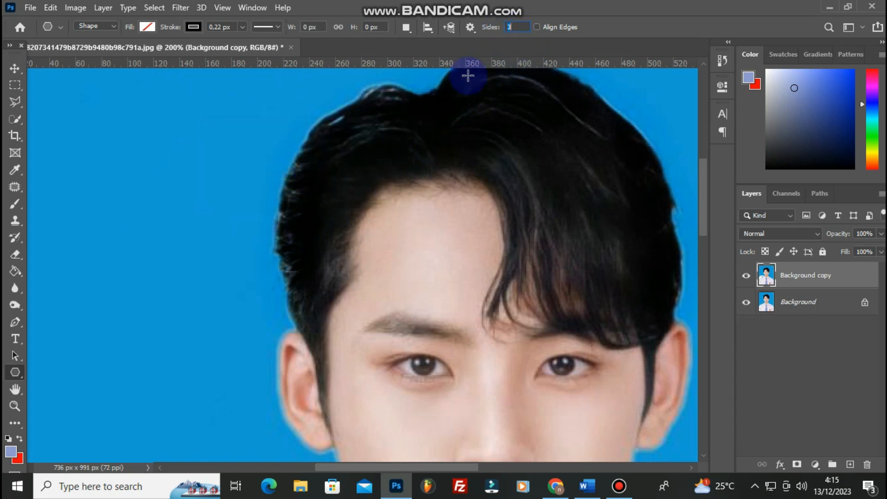
Step: Draw an ellipse about 111 by 124 px on the background beside the ear, and undo it
right_click(11, 376)
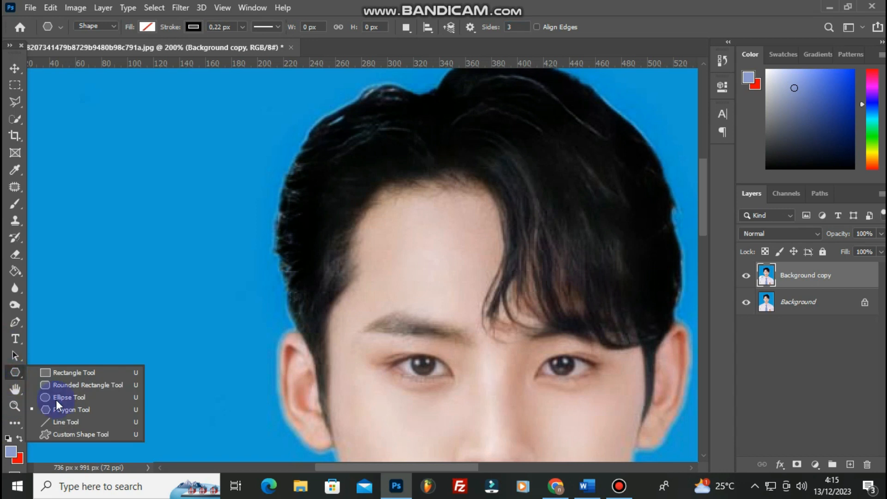
click(88, 396)
drag(157, 221, 302, 381)
click(687, 84)
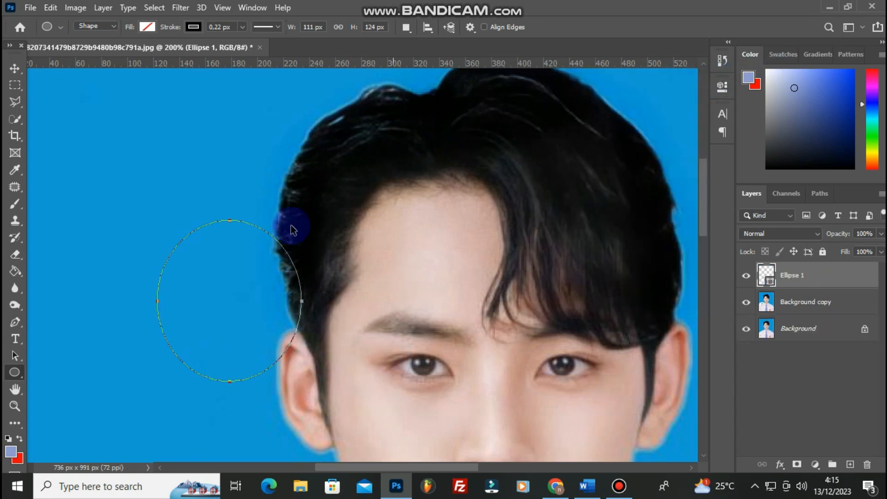
key(ctrl+z)
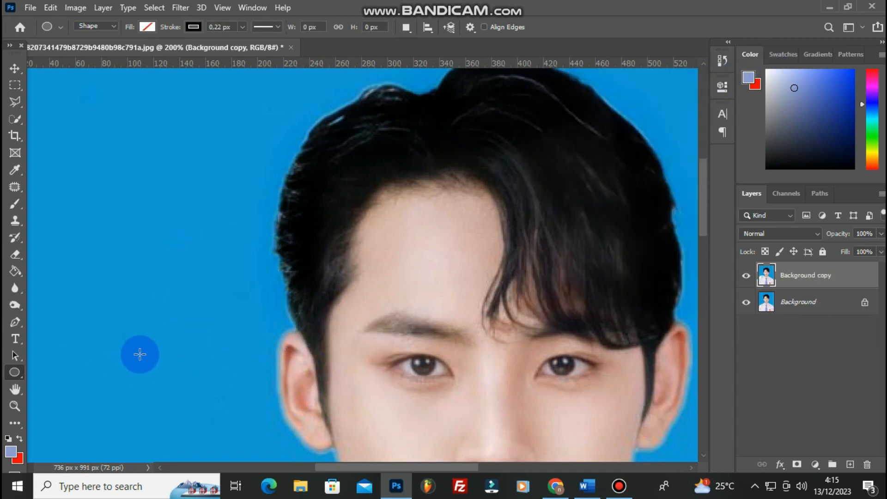
Step: Pan down the portrait at 200% with the Hand tool, from the face to the lower shirt
click(18, 392)
right_click(18, 389)
click(18, 389)
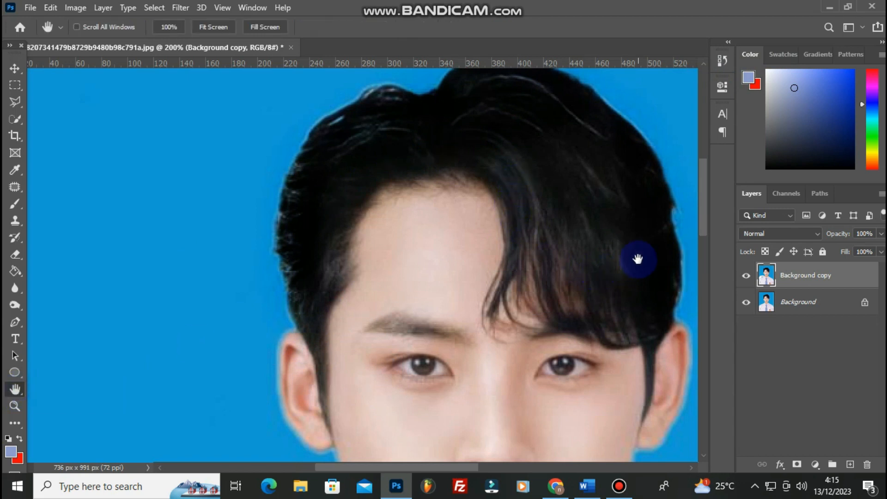
drag(585, 347, 516, 194)
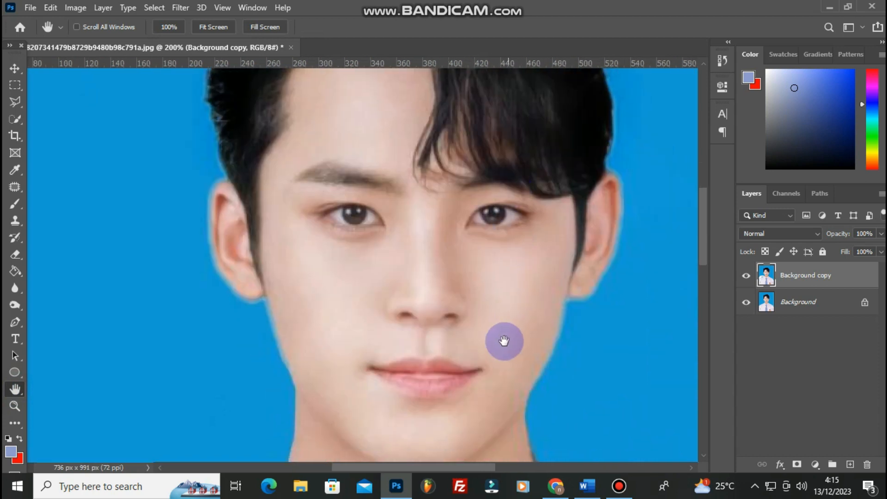
drag(503, 343, 481, 193)
drag(470, 332, 481, 204)
drag(489, 287, 458, 148)
mouse_move(472, 270)
mouse_down()
mouse_move(475, 164)
mouse_move(464, 168)
mouse_move(462, 160)
mouse_up()
Step: Zoom out to 50% to view the whole portrait
key(z)
alt+click(444, 159)
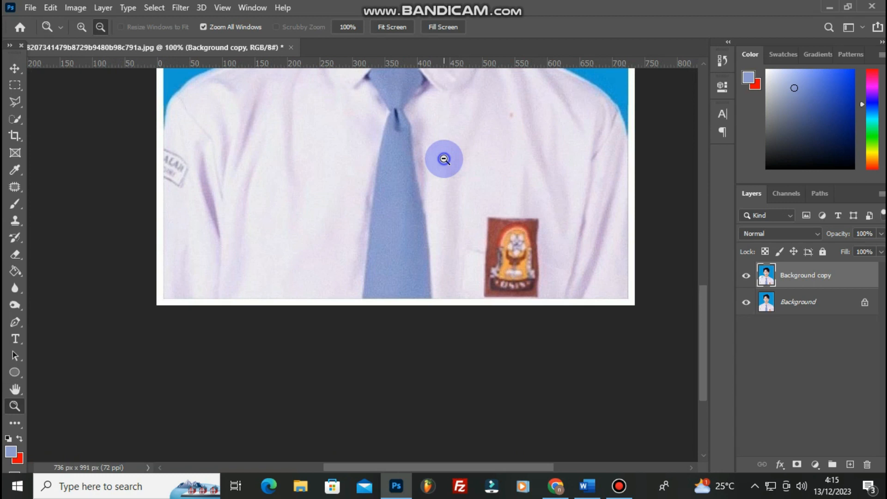
alt+click(443, 159)
alt+click(439, 161)
Step: Zoom in to 100% and pan the portrait down to the shirt and tie with the Hand tool
click(15, 389)
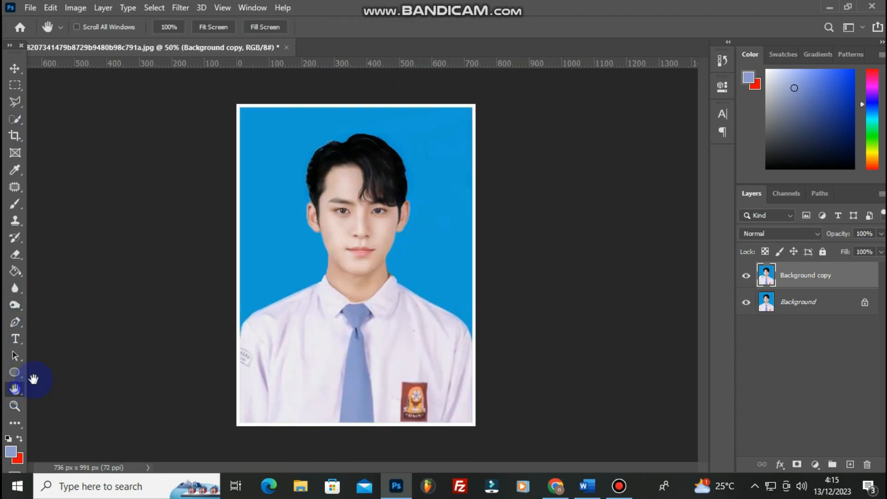
key(z)
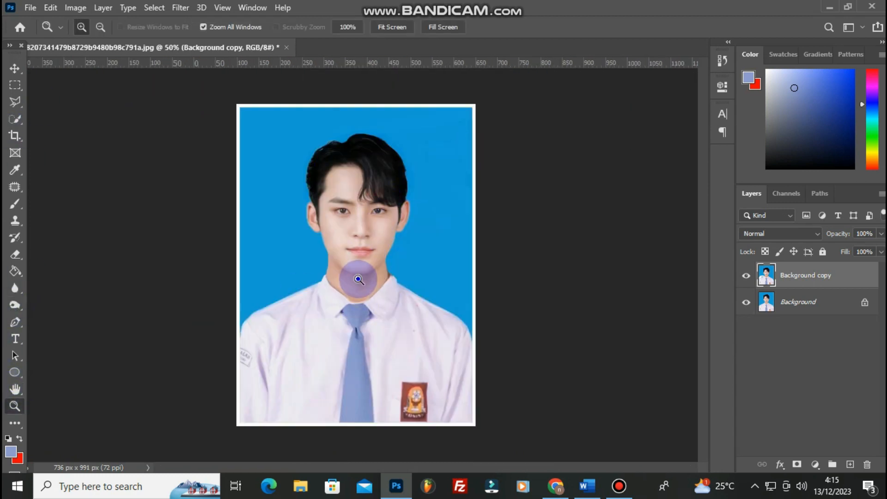
click(365, 301)
click(15, 389)
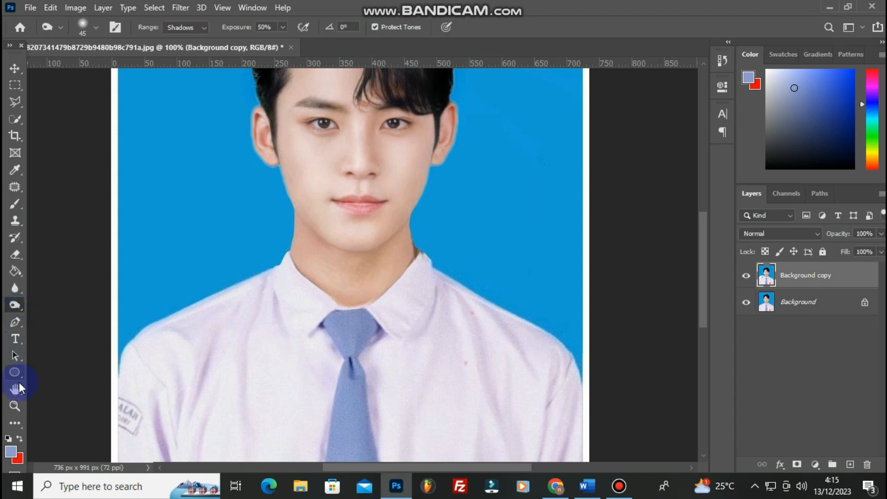
drag(411, 215, 415, 149)
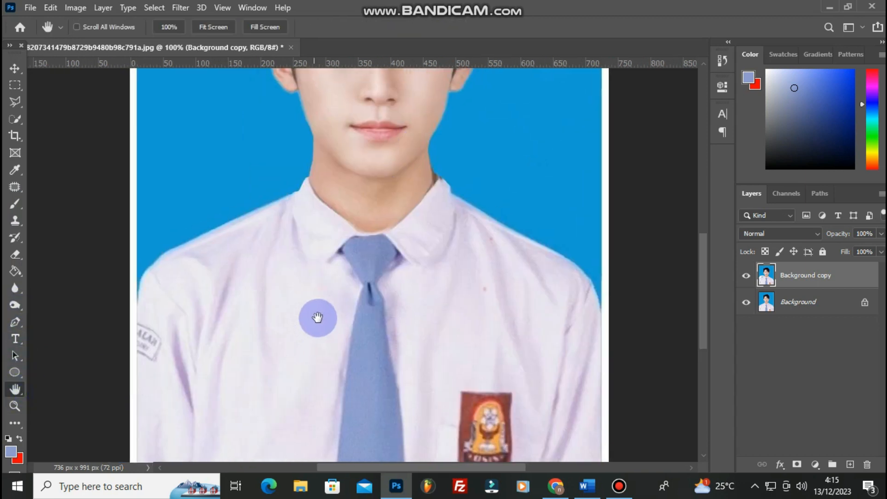
Step: Magnify the face with the Zoom tool and return to 100%
click(9, 409)
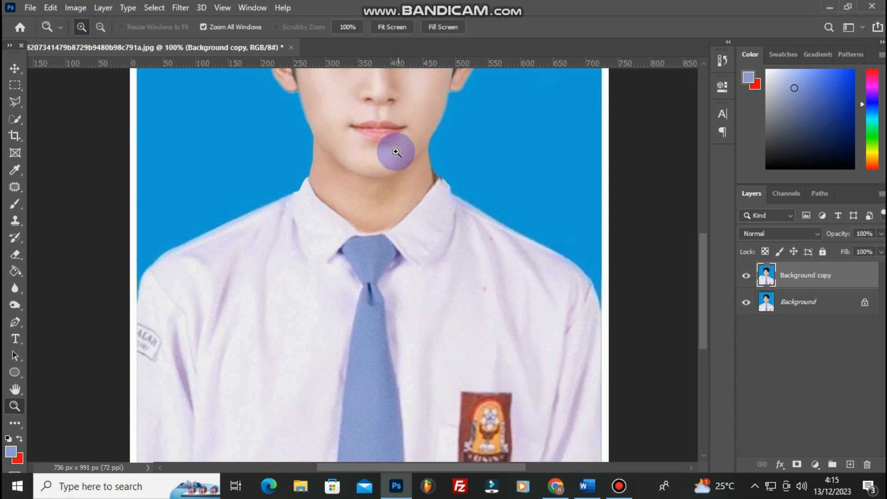
scroll(386, 198, up, 3)
click(392, 129)
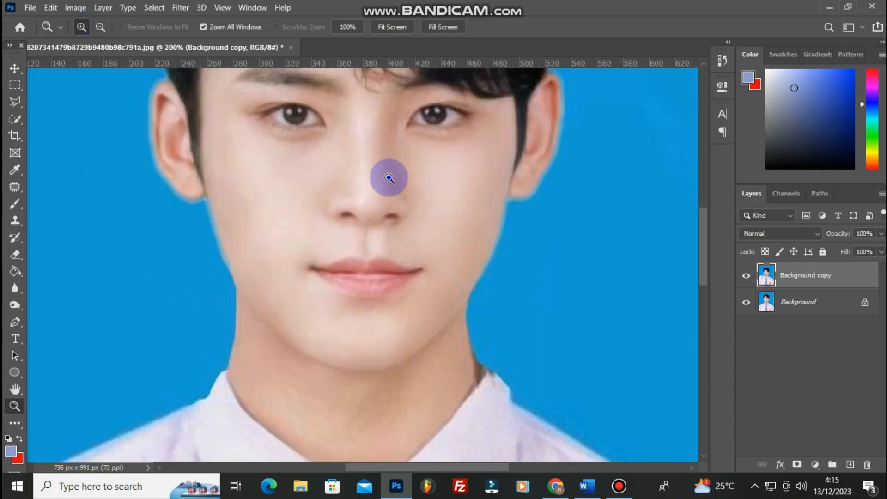
click(388, 177)
alt+click(338, 186)
alt+click(331, 183)
Step: Switch the Zoom tool to zooming out and shrink the portrait view to 12.5%
click(100, 27)
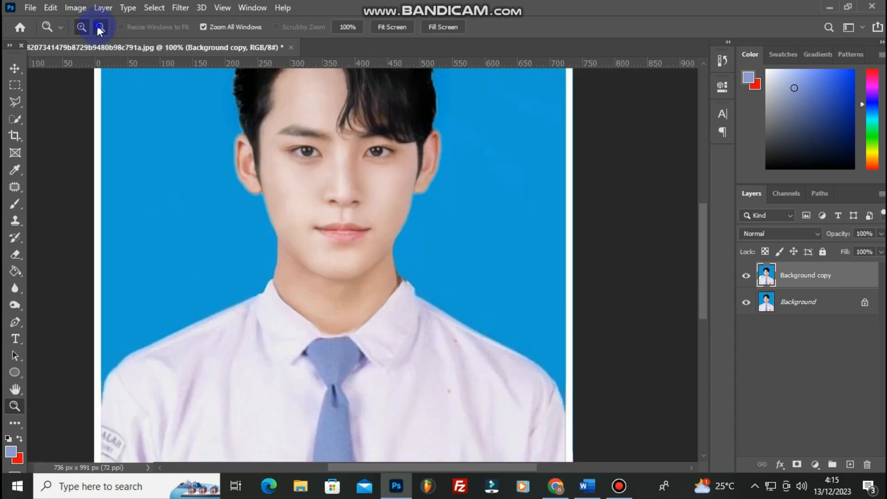
click(328, 184)
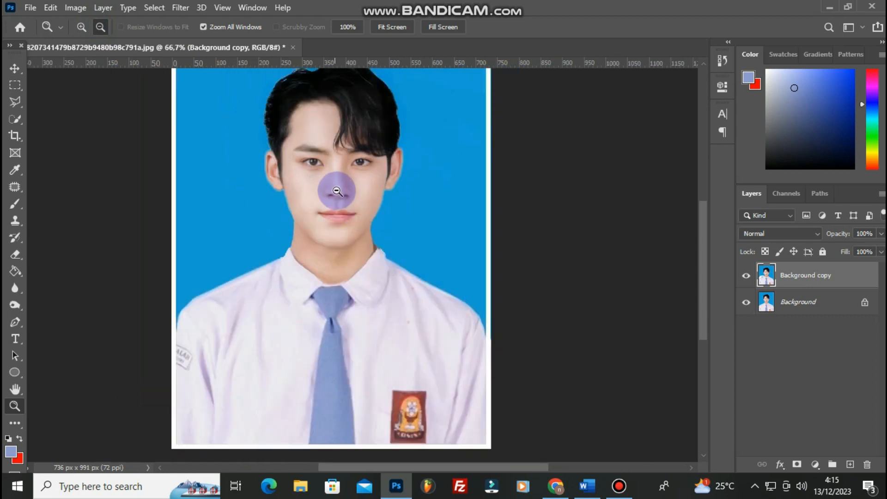
click(334, 186)
click(378, 263)
click(377, 269)
click(377, 270)
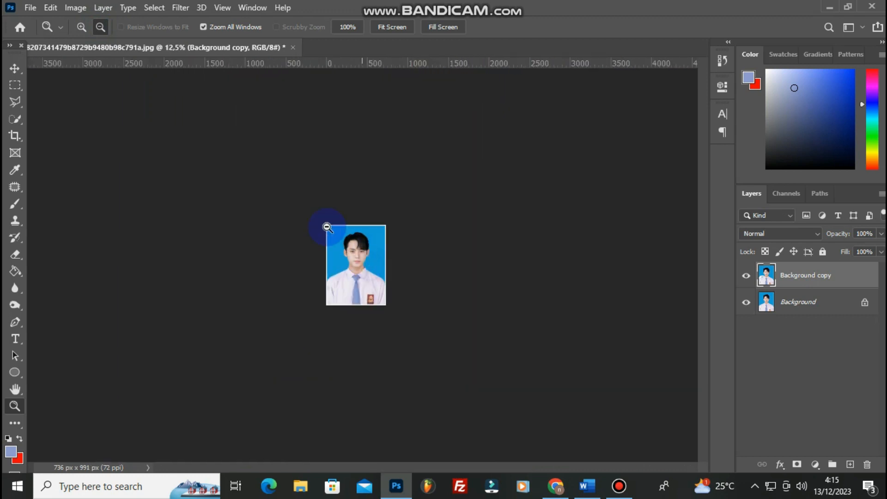
Step: Switch the Zoom tool back to zooming in and enlarge the portrait view to 50%
click(81, 26)
click(367, 278)
click(367, 279)
click(367, 279)
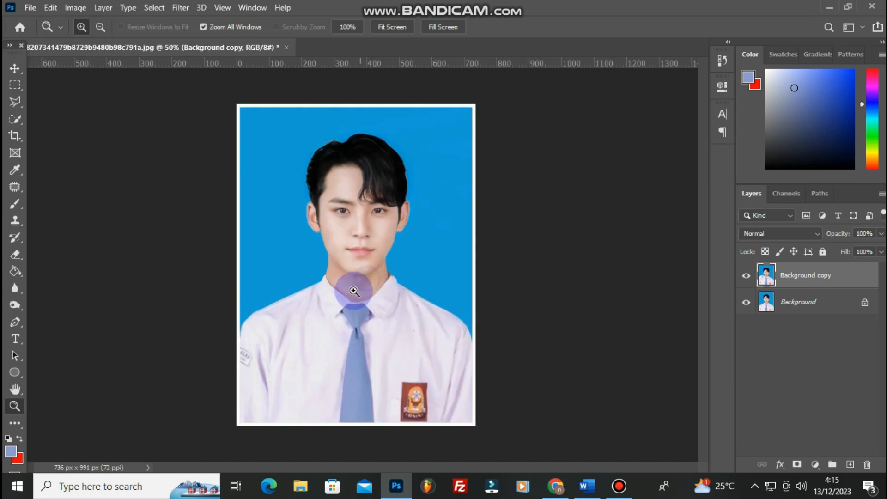